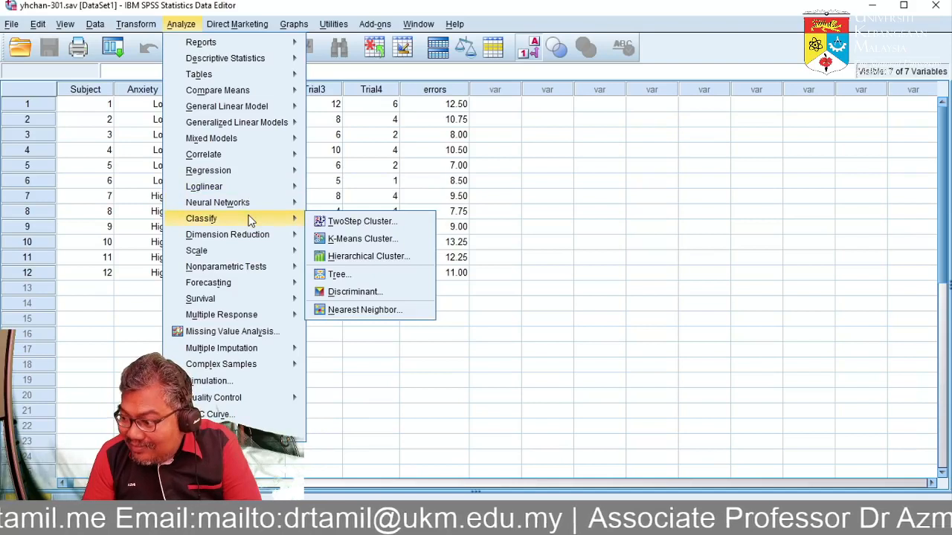
# Start a General Linear Model repeated measures analysis and name the within-subject factor "error".
pyautogui.moveTo(275, 104)
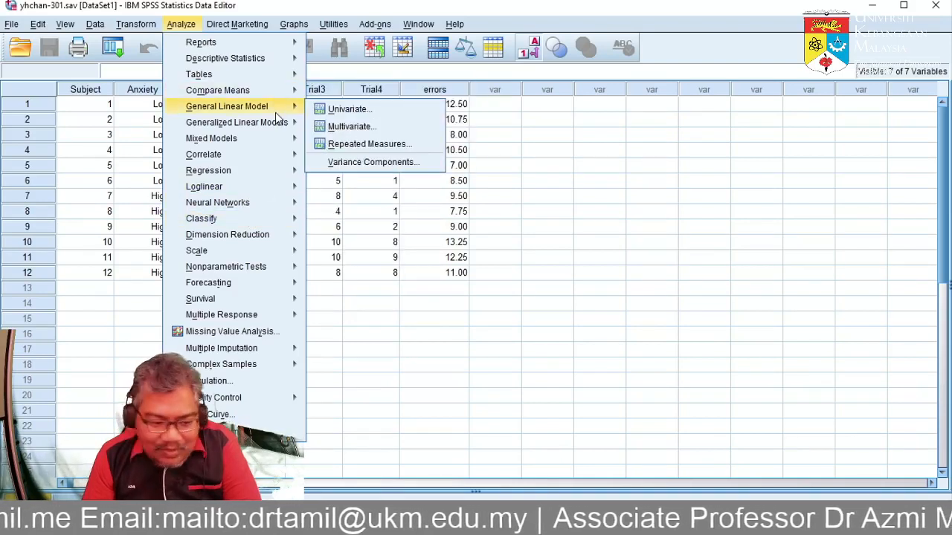
pyautogui.click(343, 147)
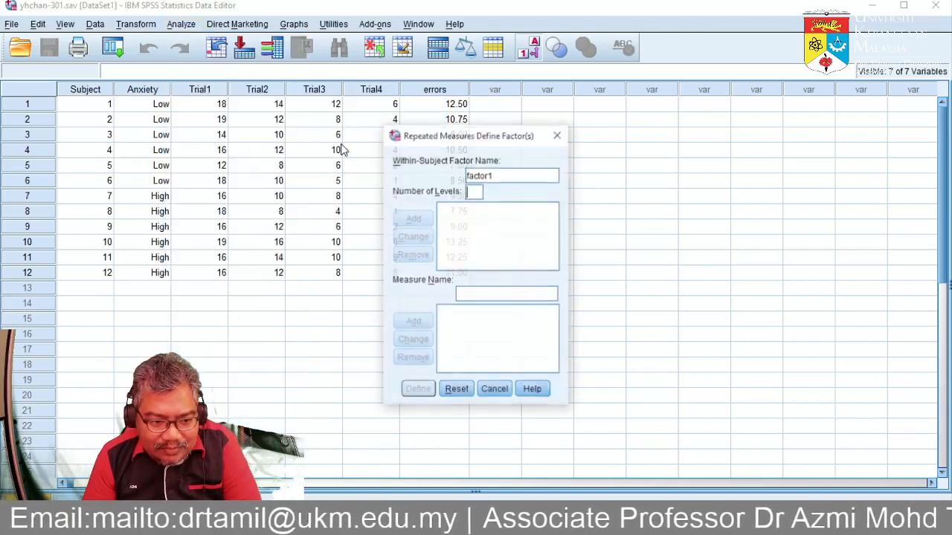
pyautogui.click(518, 182)
pyautogui.click(519, 181)
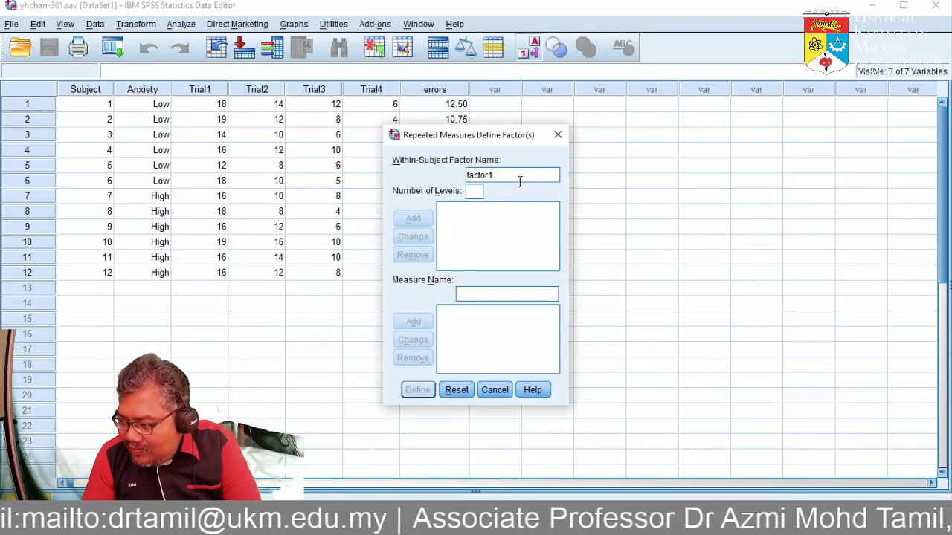
pyautogui.doubleClick(519, 181)
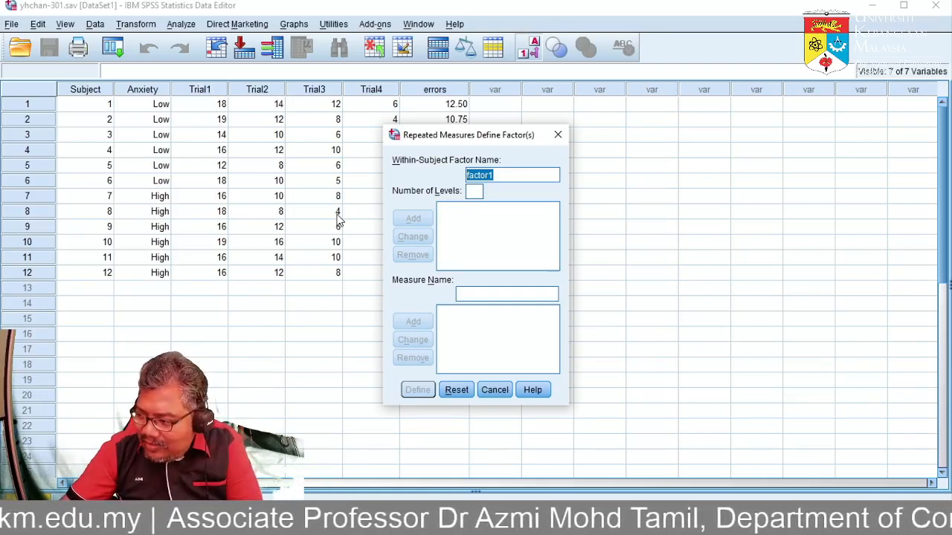
pyautogui.write('err')
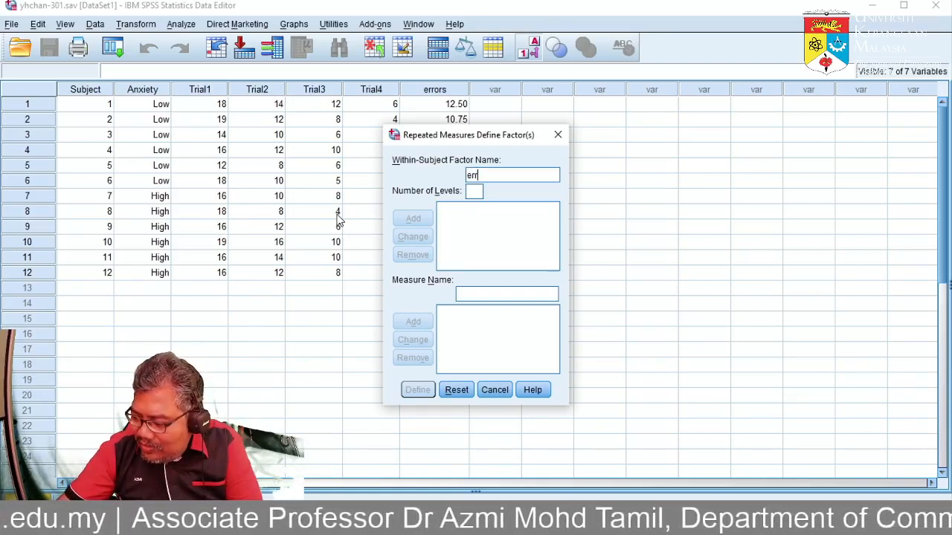
pyautogui.write('or')
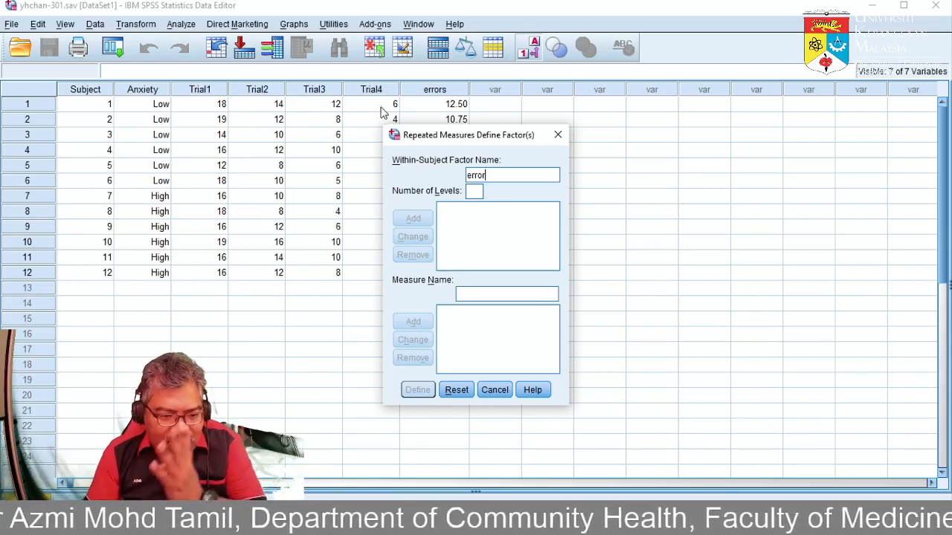
# Give the error factor 4 levels, add it to the factor list and proceed to the variable definition.
pyautogui.click(476, 192)
pyautogui.write('4')
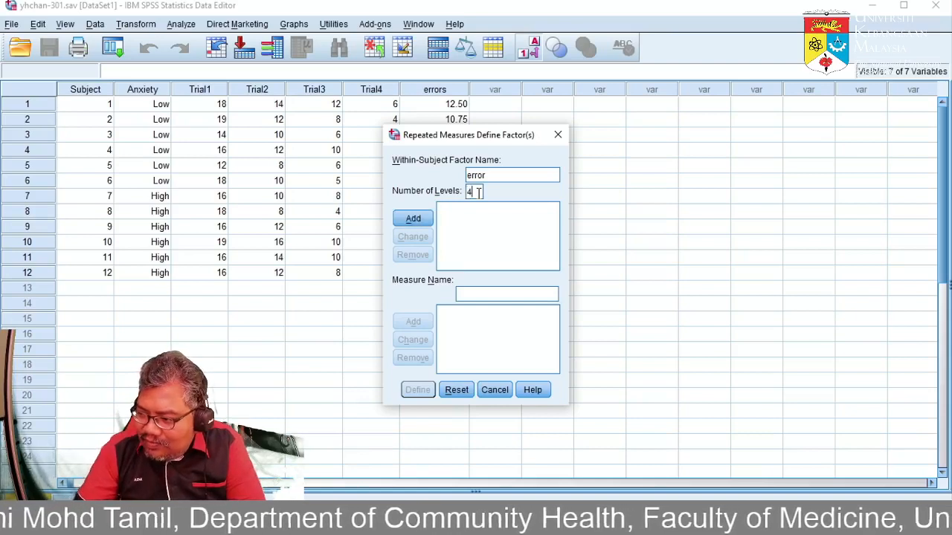
pyautogui.click(413, 218)
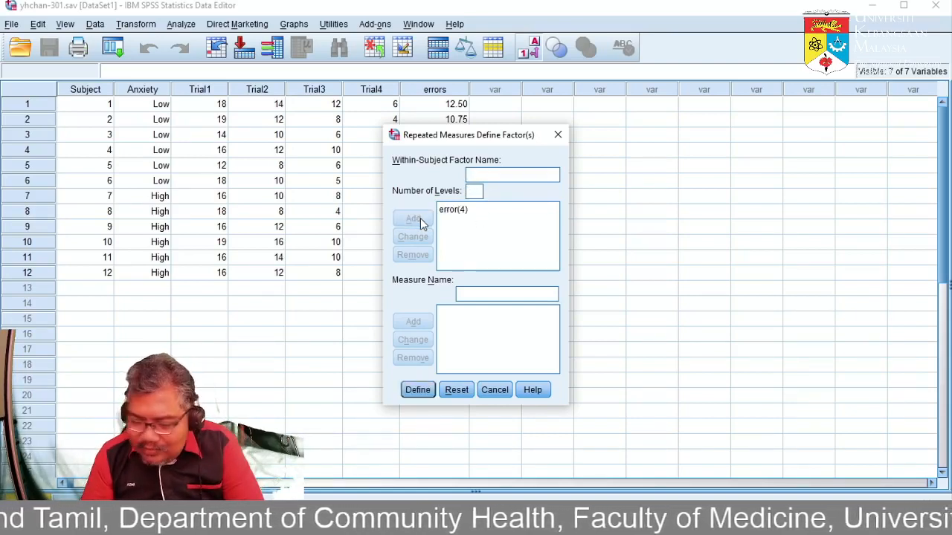
pyautogui.click(457, 212)
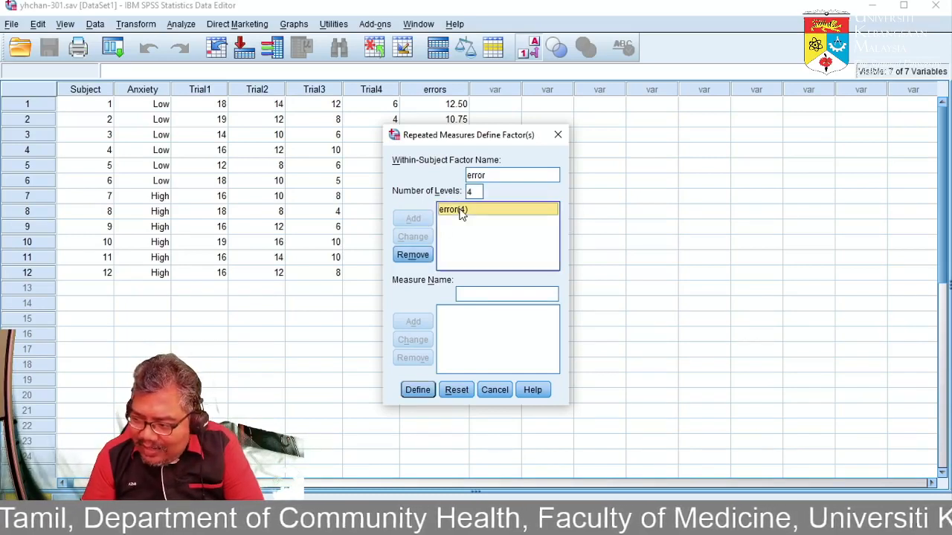
pyautogui.click(431, 391)
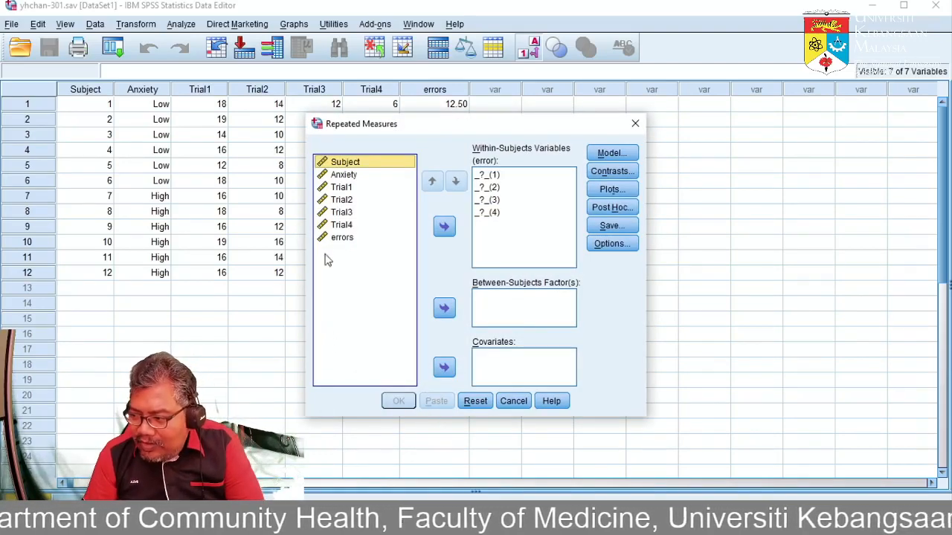
# Assign Trial1 through Trial4 as the within-subjects variables and Anxiety as the between-subjects factor.
pyautogui.click(351, 186)
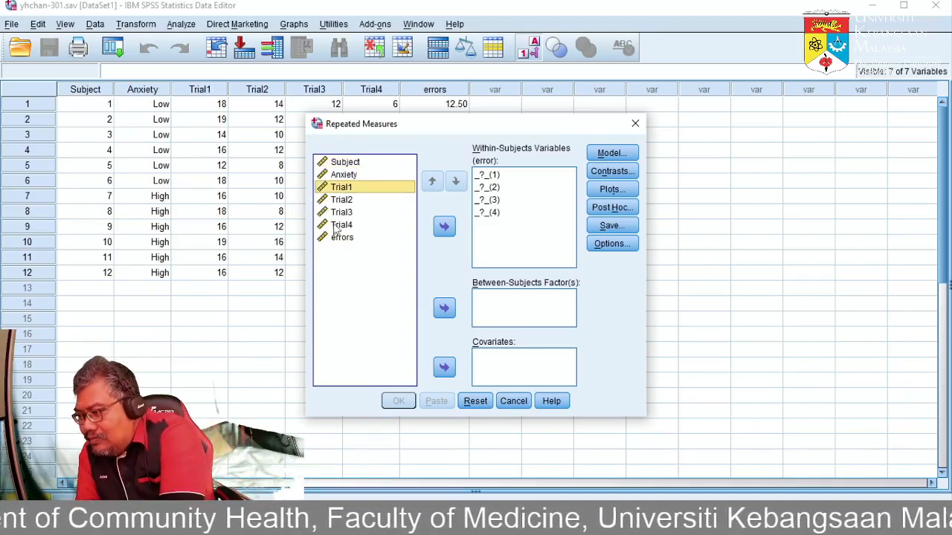
pyautogui.keyDown('shift'); pyautogui.click(338, 225); pyautogui.keyUp('shift')
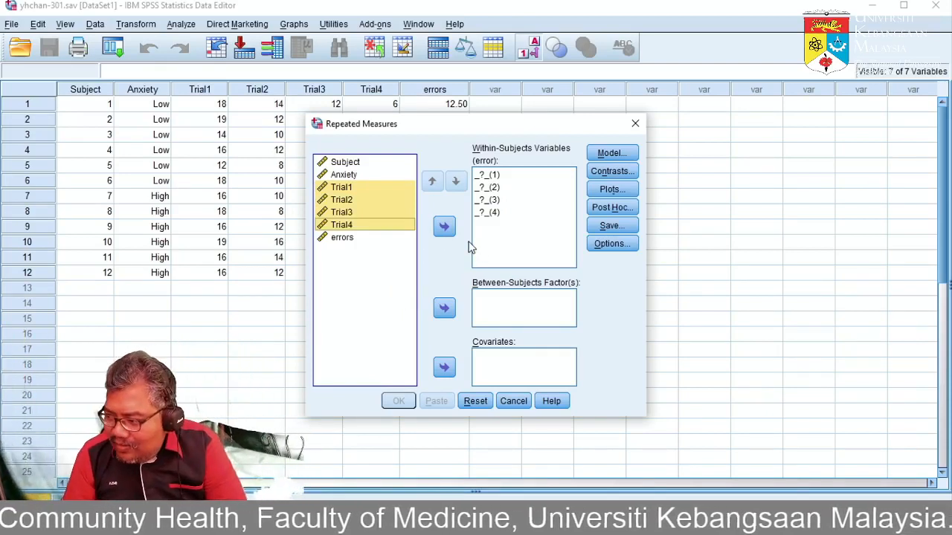
pyautogui.click(446, 228)
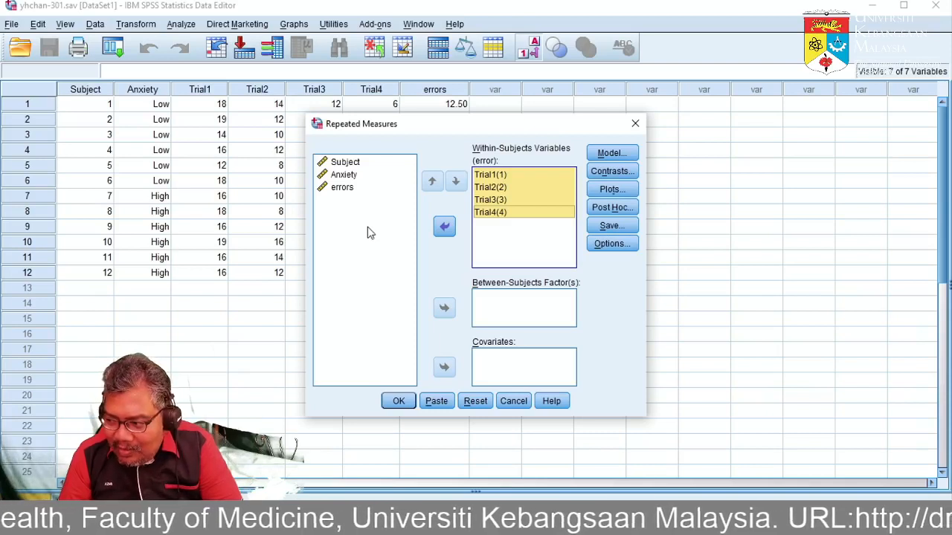
pyautogui.click(496, 201)
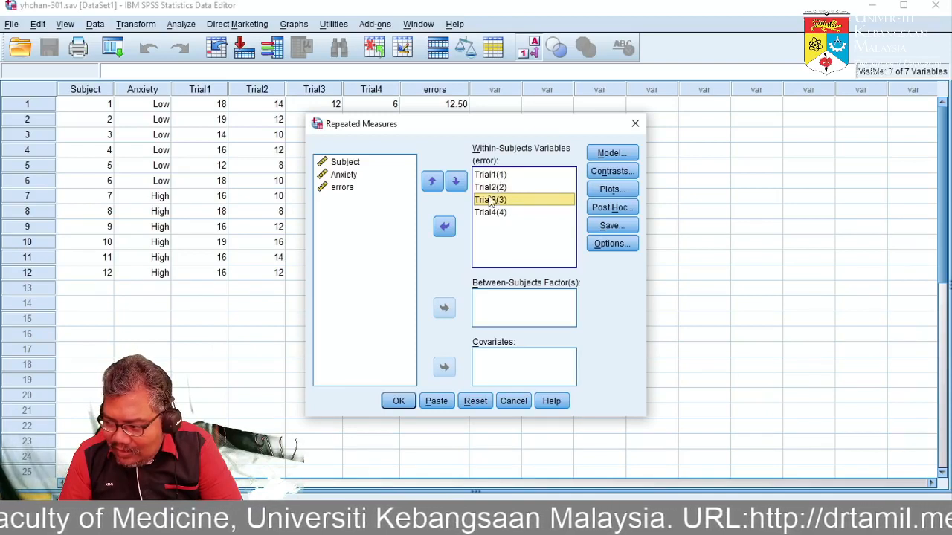
pyautogui.click(345, 176)
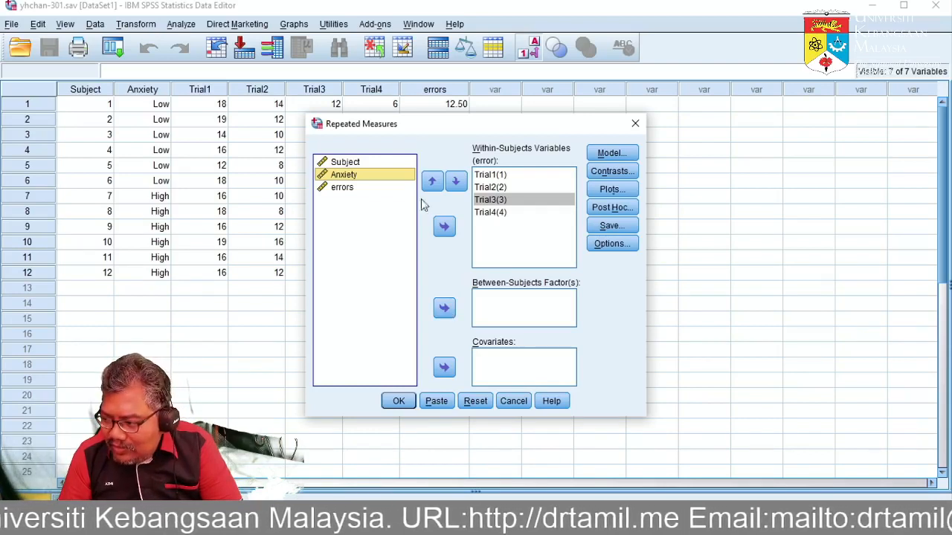
pyautogui.click(443, 308)
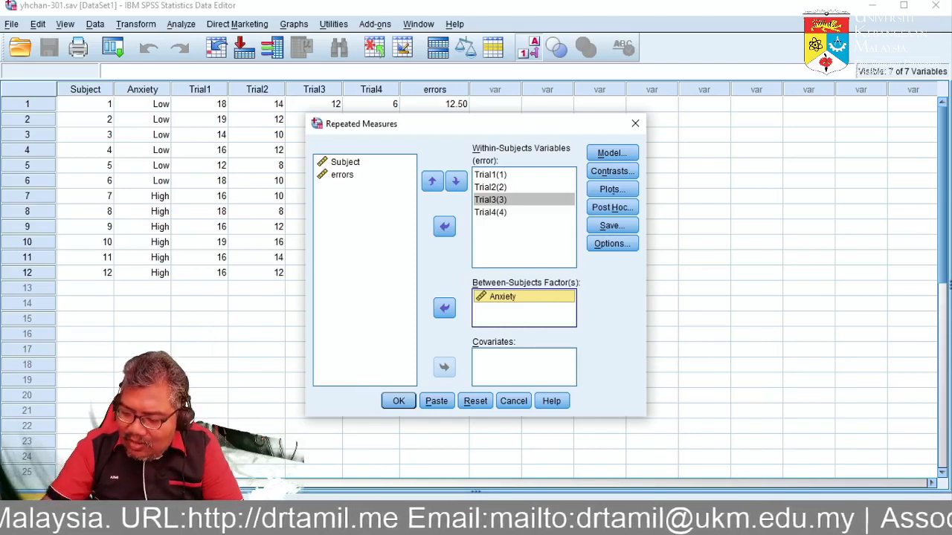
# Switch to the Repeated Measurement Analysis PDF and review the slides on defining levels, assigning variables and the between-subjects results.
pyautogui.hotkey('alt', 'Tab')
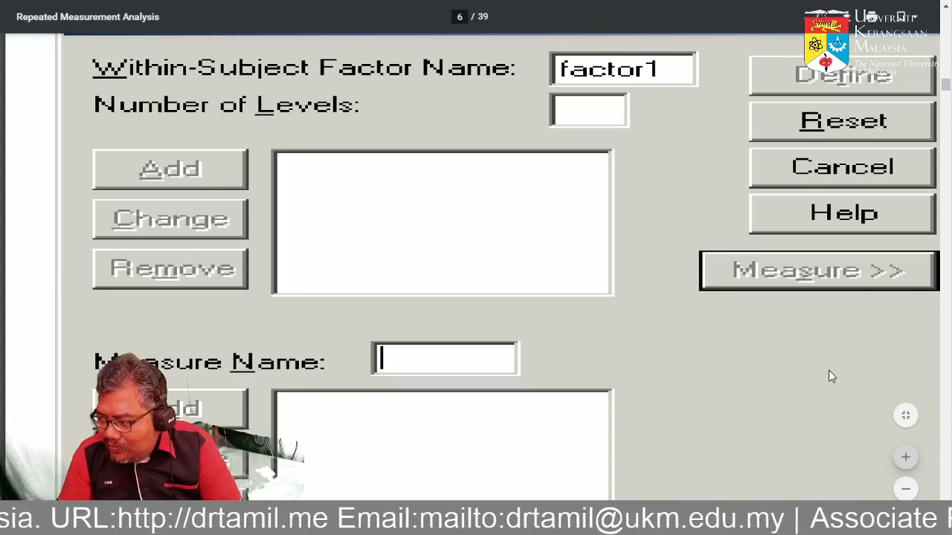
pyautogui.scroll(-7, 828, 376)
pyautogui.scroll(-1, 832, 376)
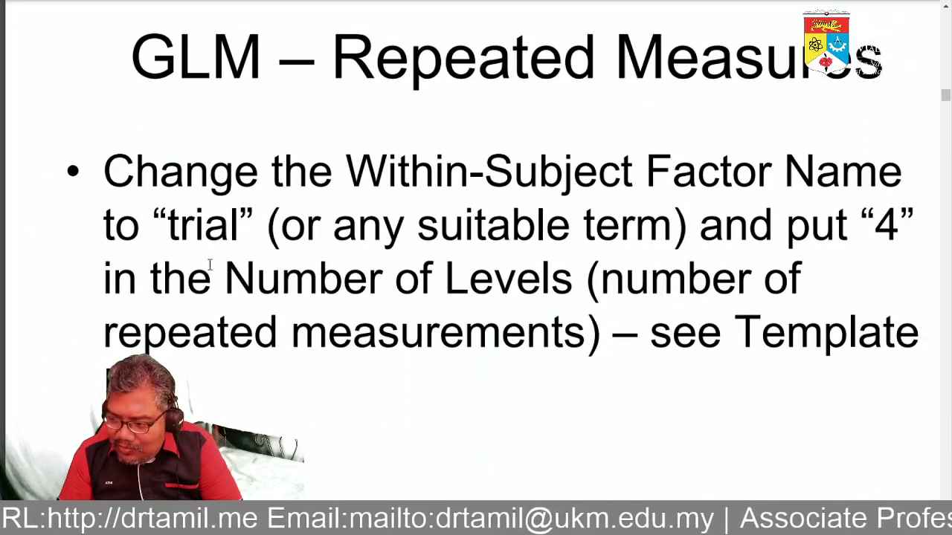
pyautogui.scroll(-3, 503, 245)
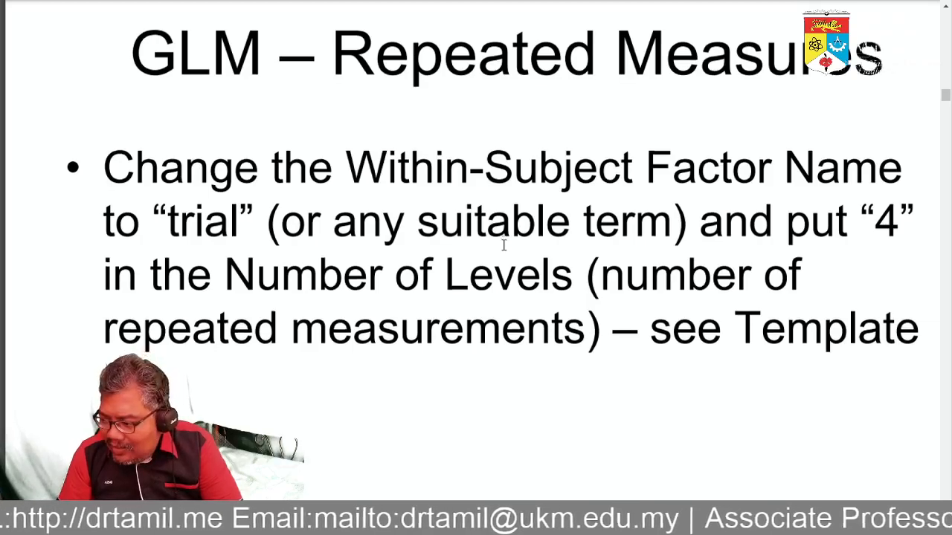
pyautogui.scroll(-6, 504, 246)
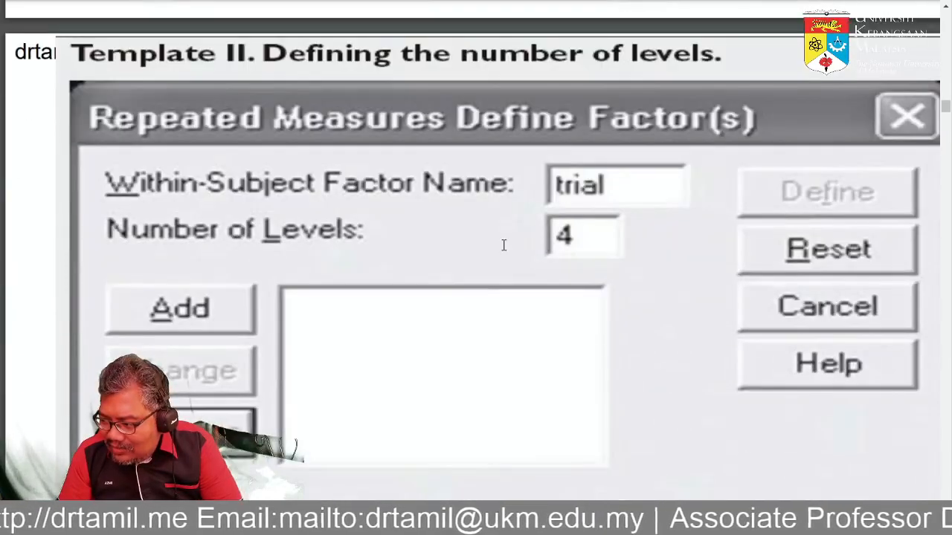
pyautogui.scroll(-11, 503, 245)
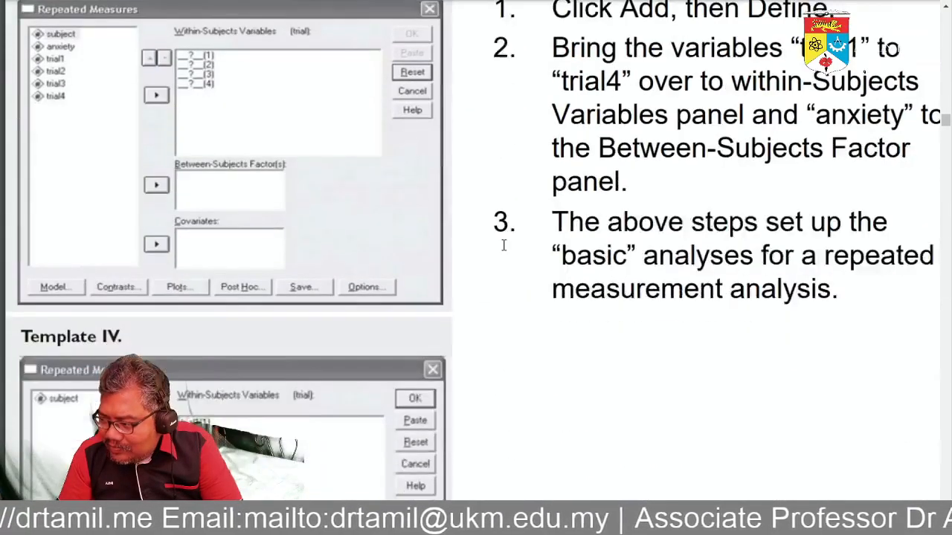
pyautogui.scroll(1, 504, 245)
pyautogui.scroll(-1, 503, 245)
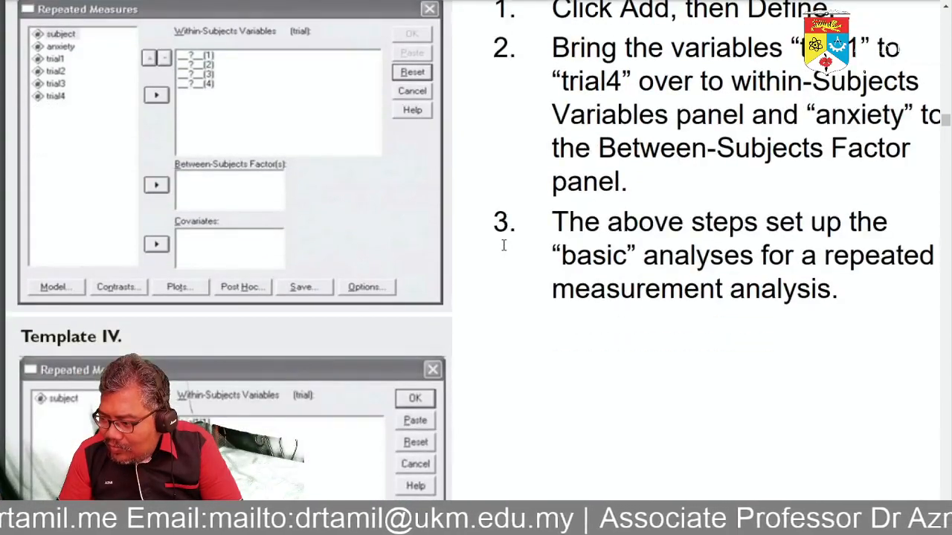
pyautogui.scroll(-8, 504, 246)
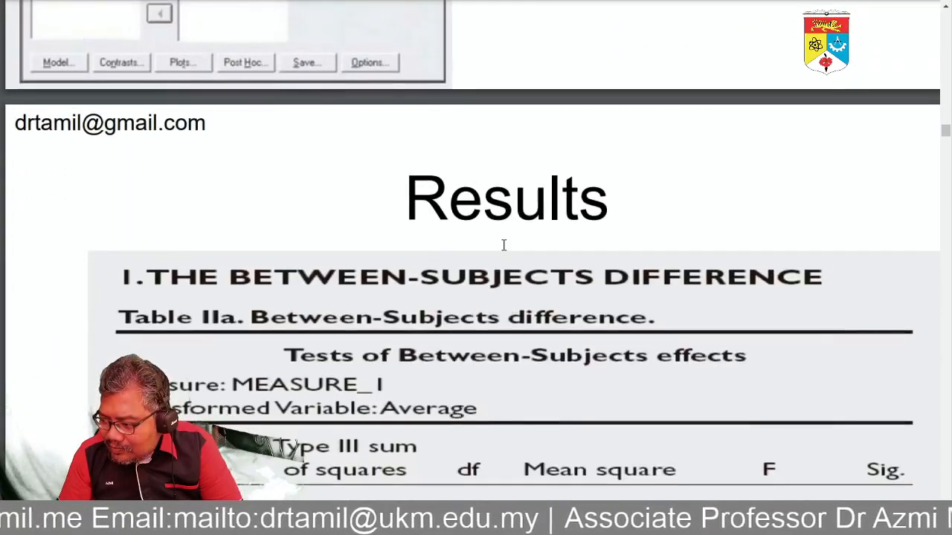
pyautogui.scroll(-2, 503, 245)
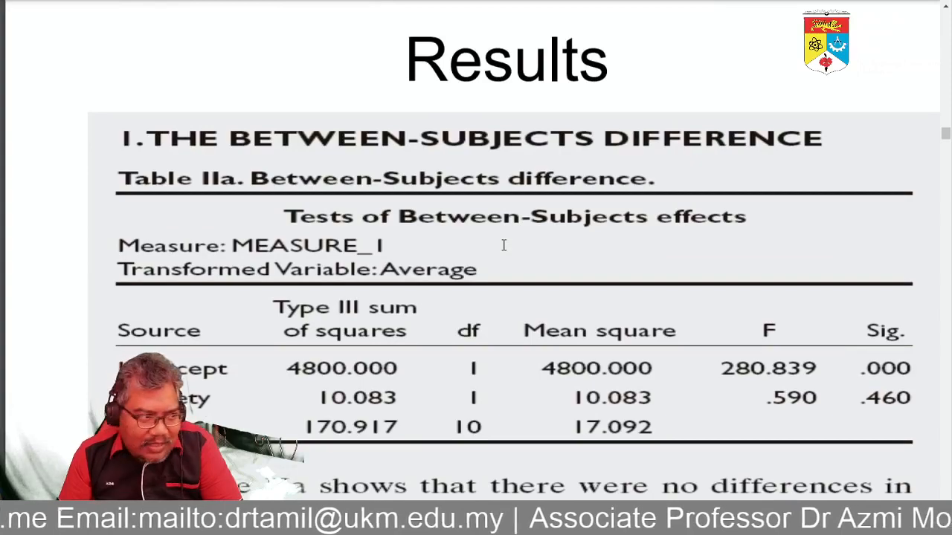
pyautogui.scroll(8, 504, 245)
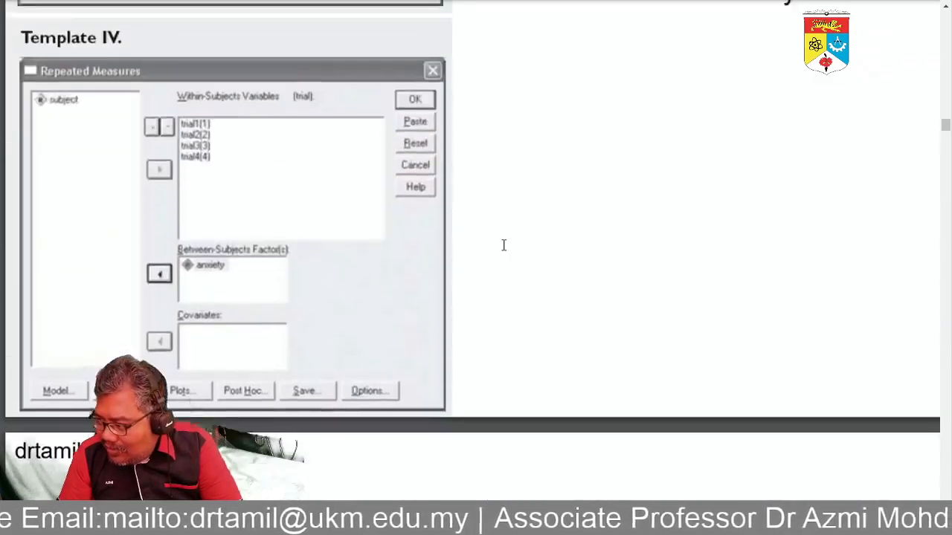
pyautogui.scroll(3, 504, 246)
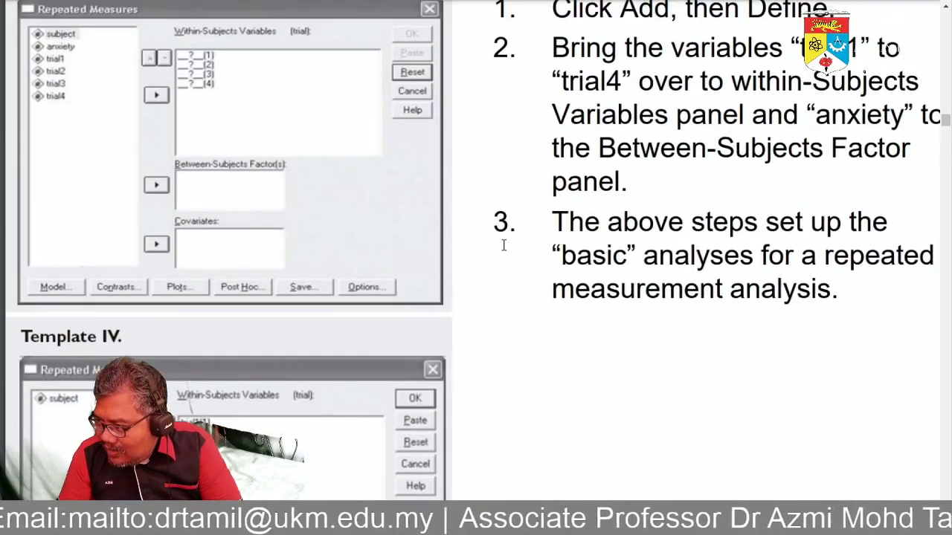
pyautogui.scroll(1, 503, 245)
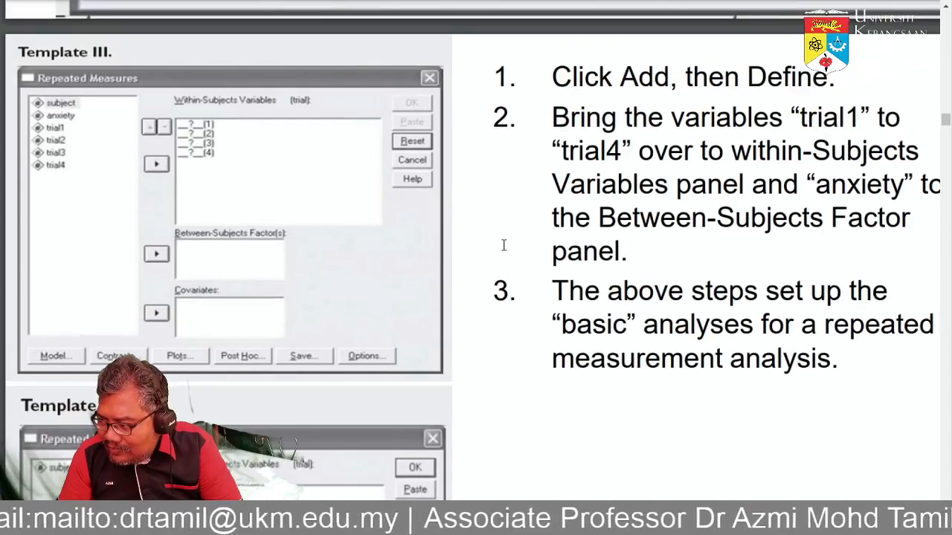
pyautogui.scroll(-3, 504, 245)
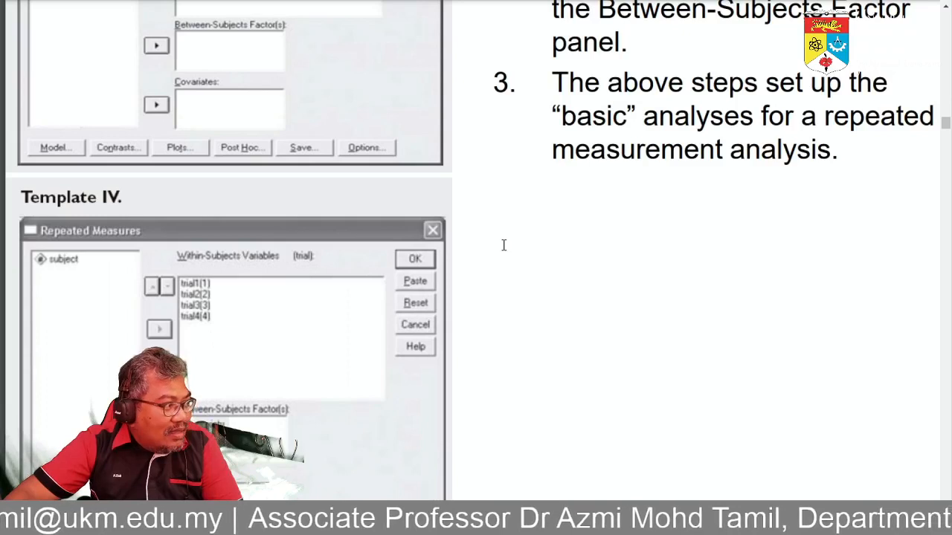
# Return to SPSS and add a profile plot with error on the horizontal axis and separate lines for Anxiety.
pyautogui.hotkey('alt', 'Tab')
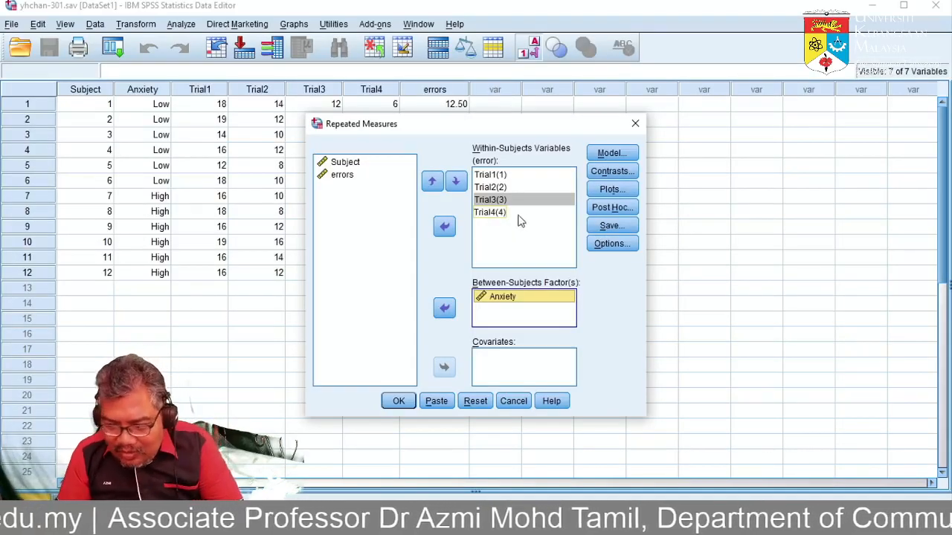
pyautogui.click(609, 189)
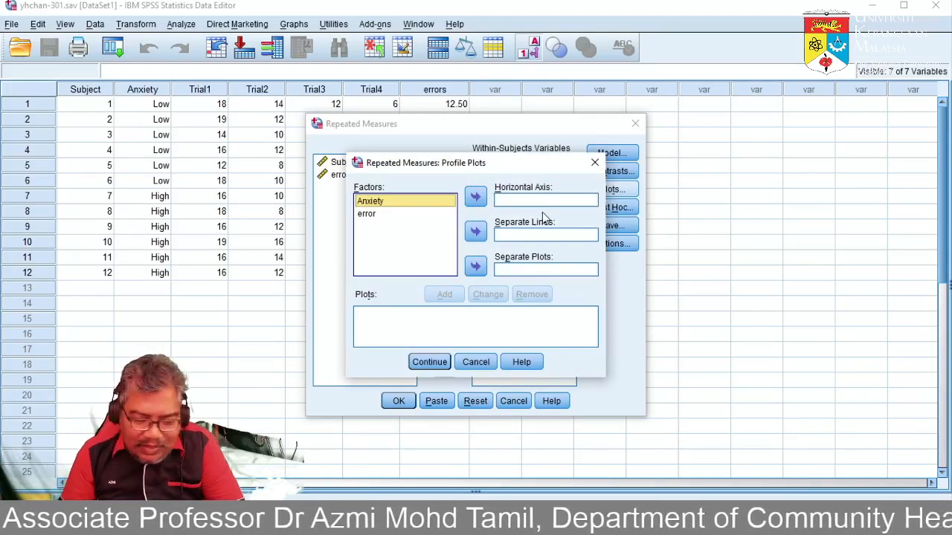
pyautogui.click(366, 215)
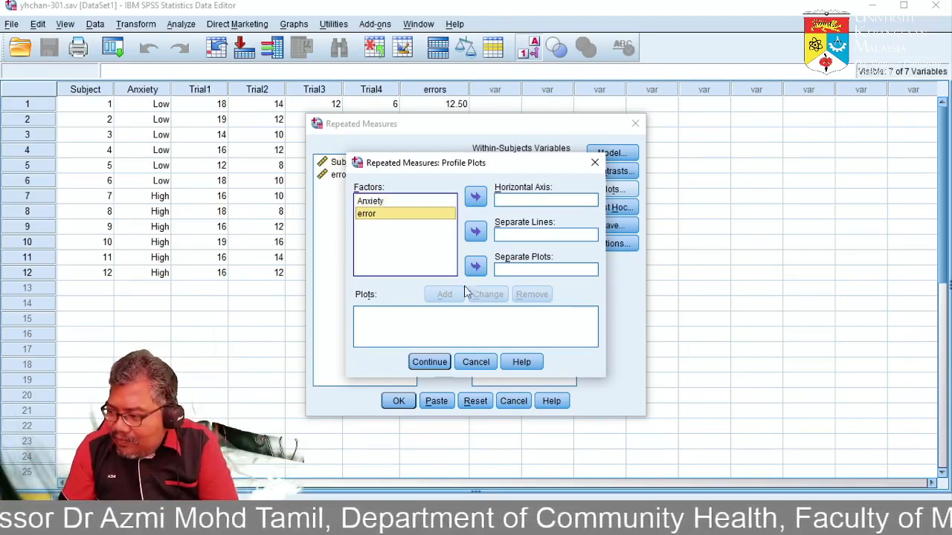
pyautogui.click(475, 197)
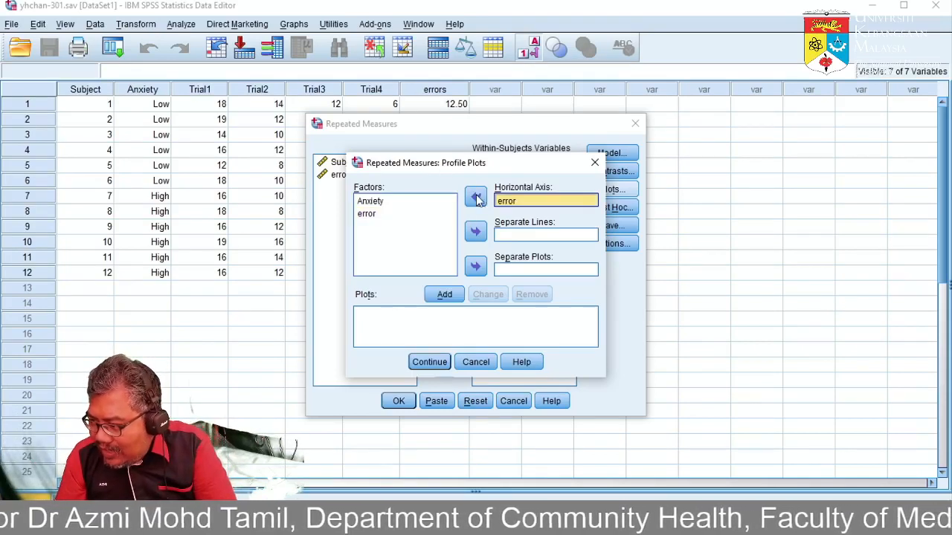
pyautogui.click(370, 204)
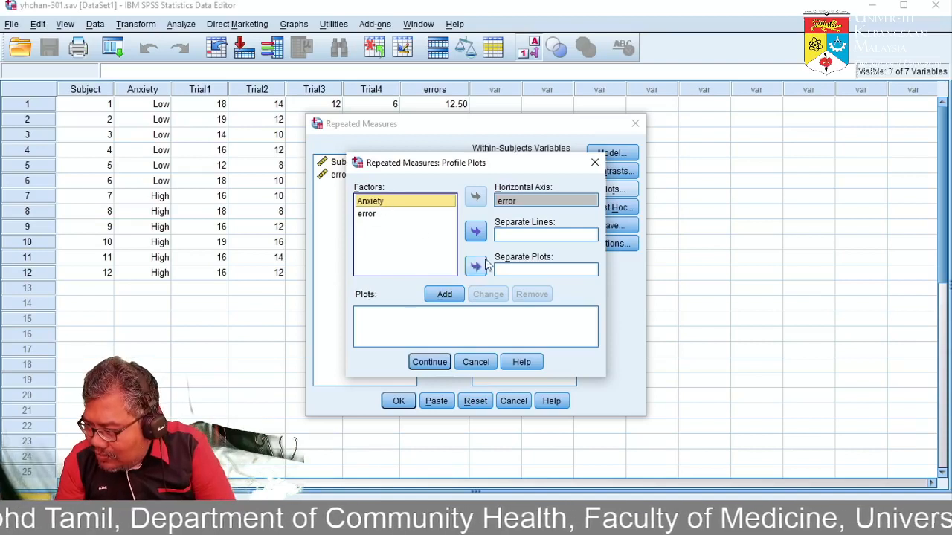
pyautogui.click(476, 232)
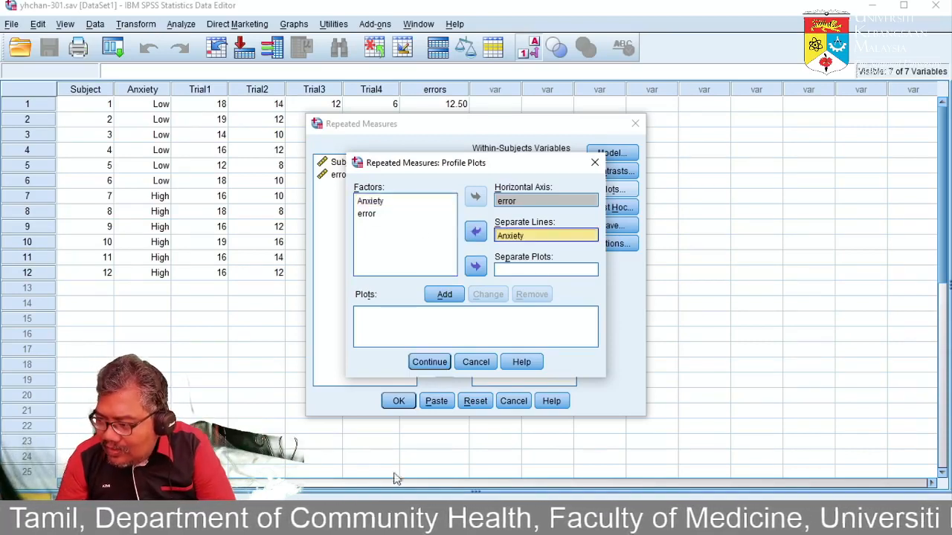
pyautogui.click(444, 295)
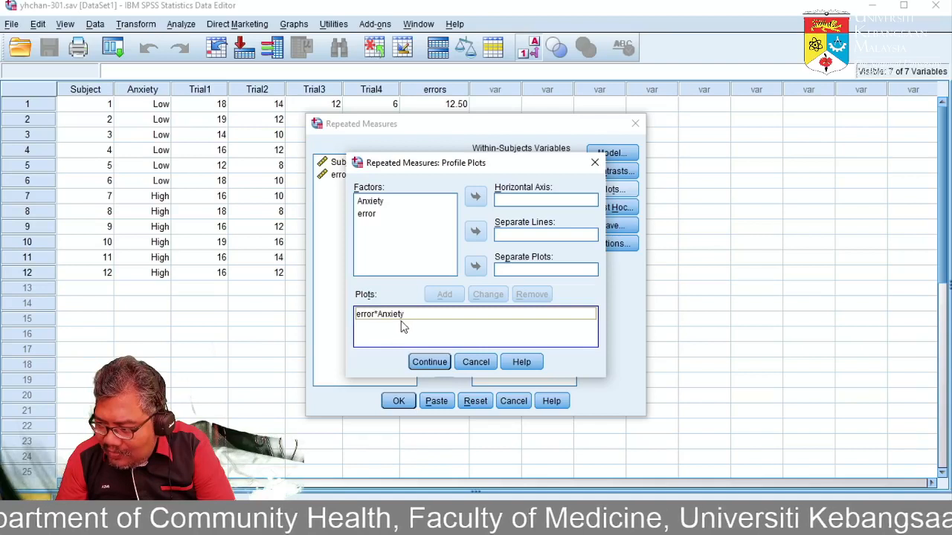
# Confirm the profile plot and keep the full factorial model with Type III sum of squares.
pyautogui.click(425, 363)
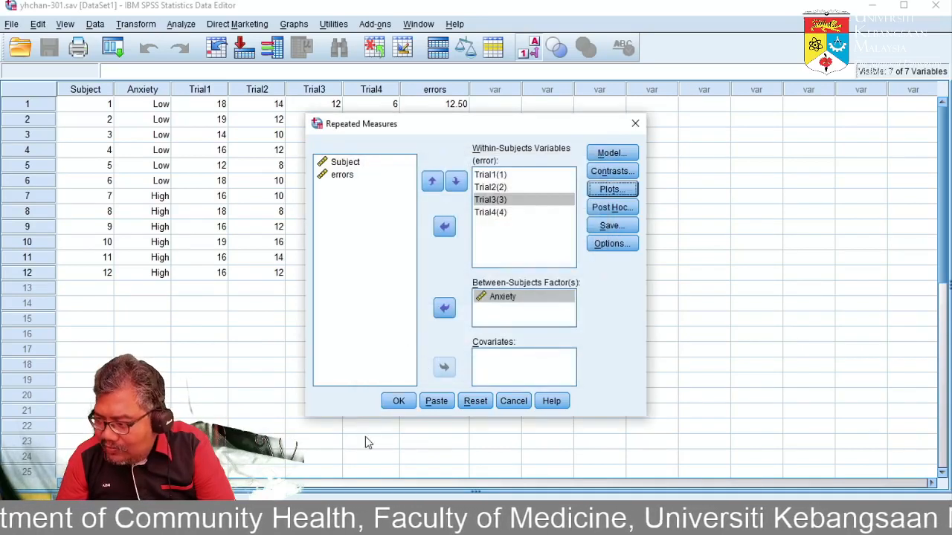
pyautogui.click(613, 153)
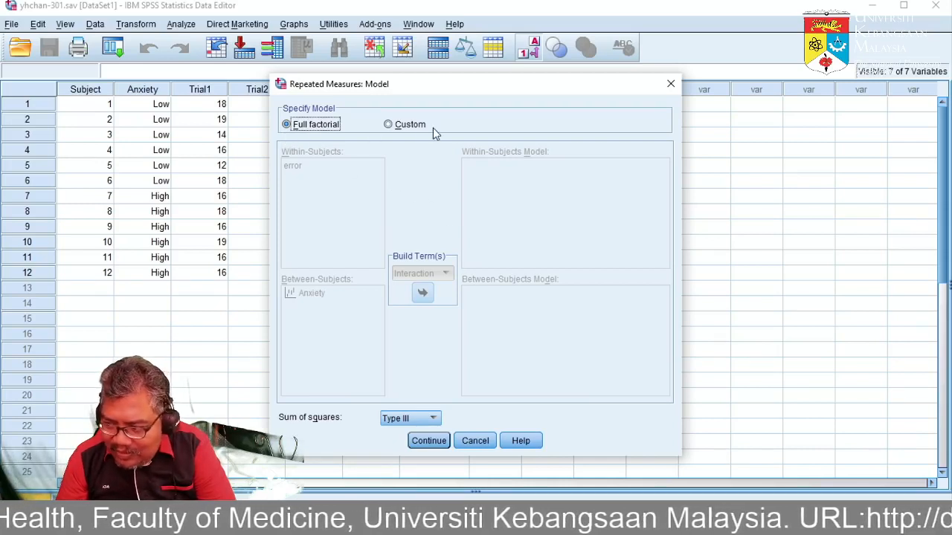
pyautogui.click(440, 421)
pyautogui.click(439, 420)
pyautogui.click(440, 420)
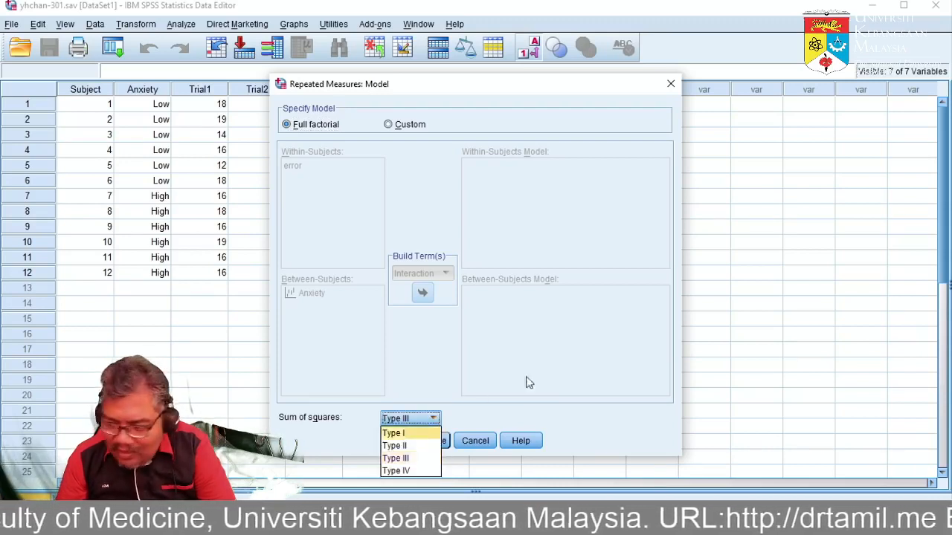
pyautogui.click(565, 357)
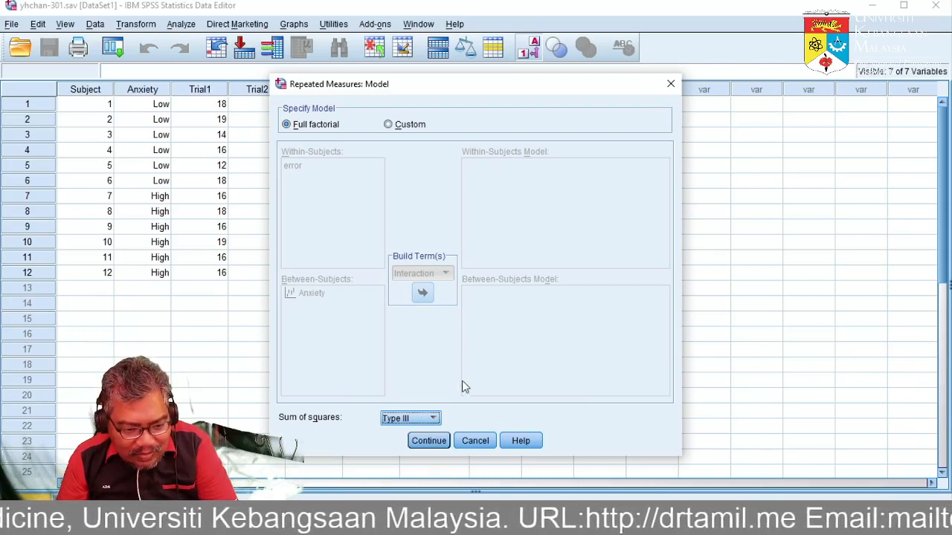
pyautogui.click(439, 443)
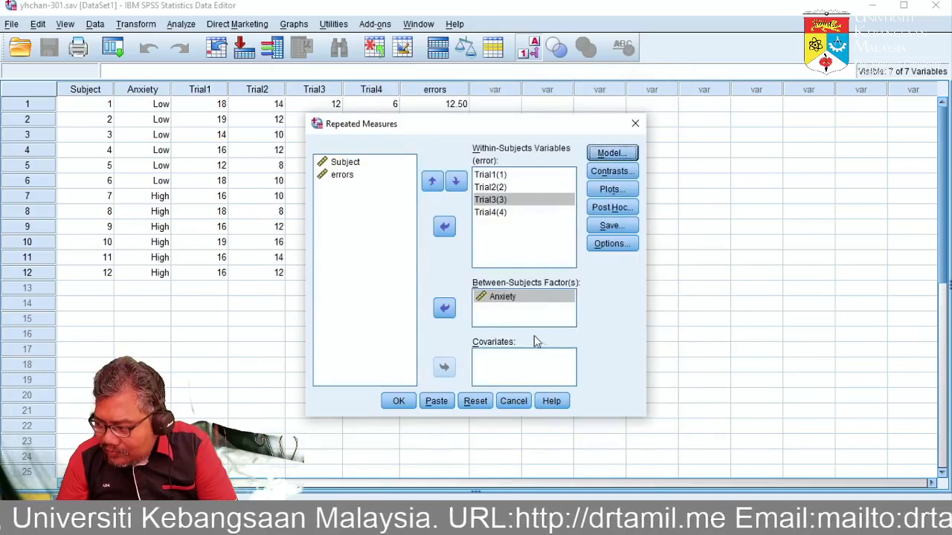
# Review the contrasts, keeping Polynomial for error, and check the post hoc options without adding a test for Anxiety.
pyautogui.click(612, 173)
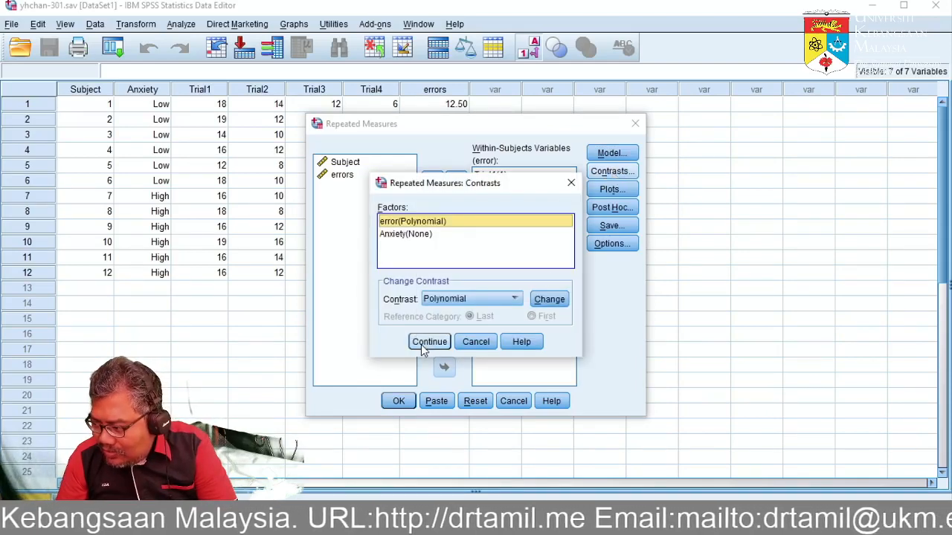
pyautogui.click(429, 342)
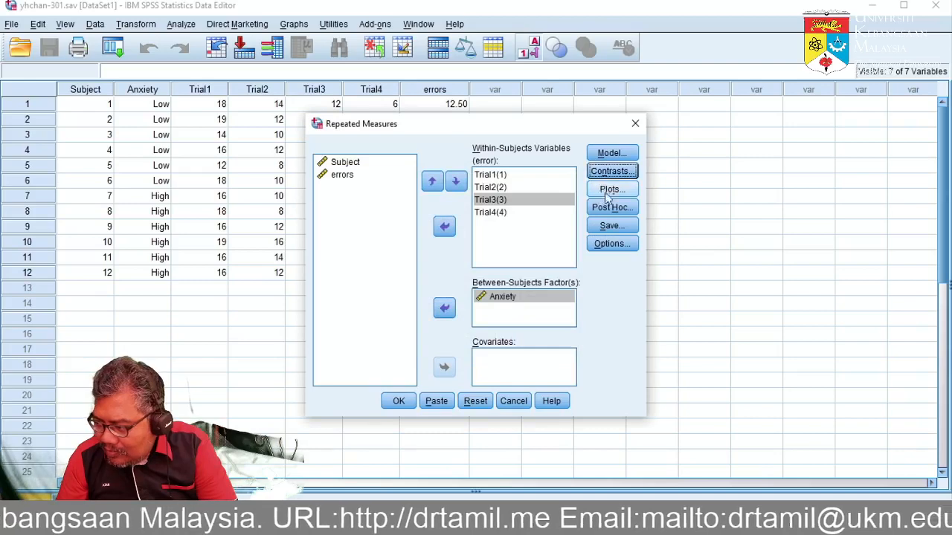
pyautogui.click(612, 207)
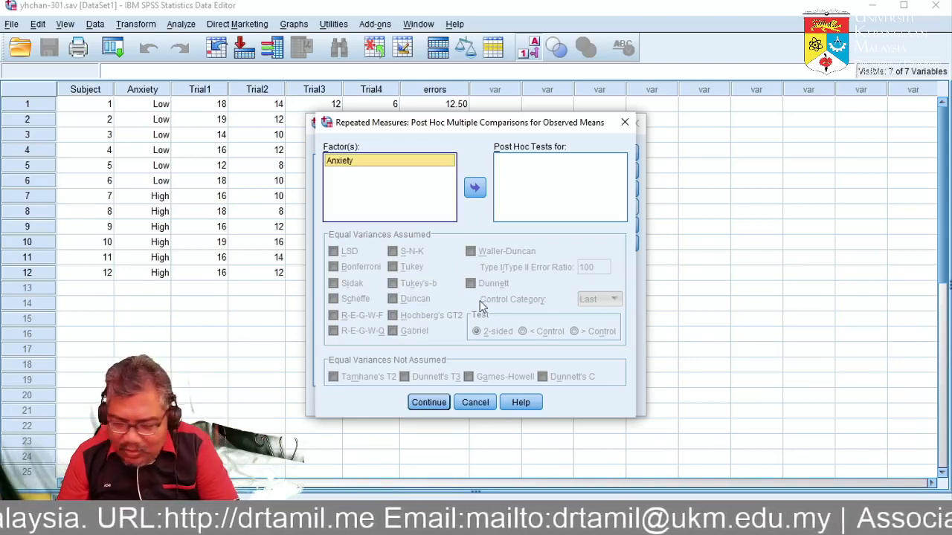
pyautogui.click(484, 406)
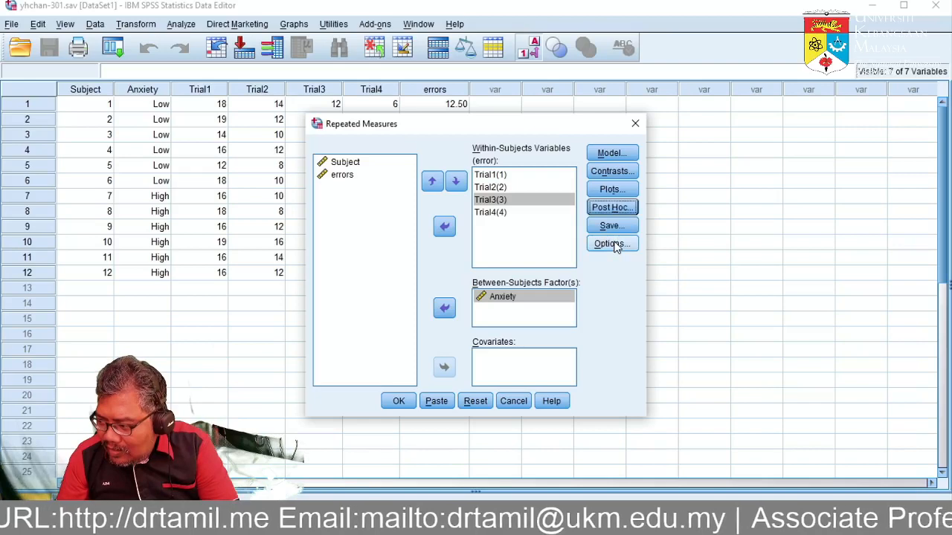
# Display estimated marginal means for Anxiety and compare main effects with Bonferroni confidence interval adjustment.
pyautogui.click(611, 244)
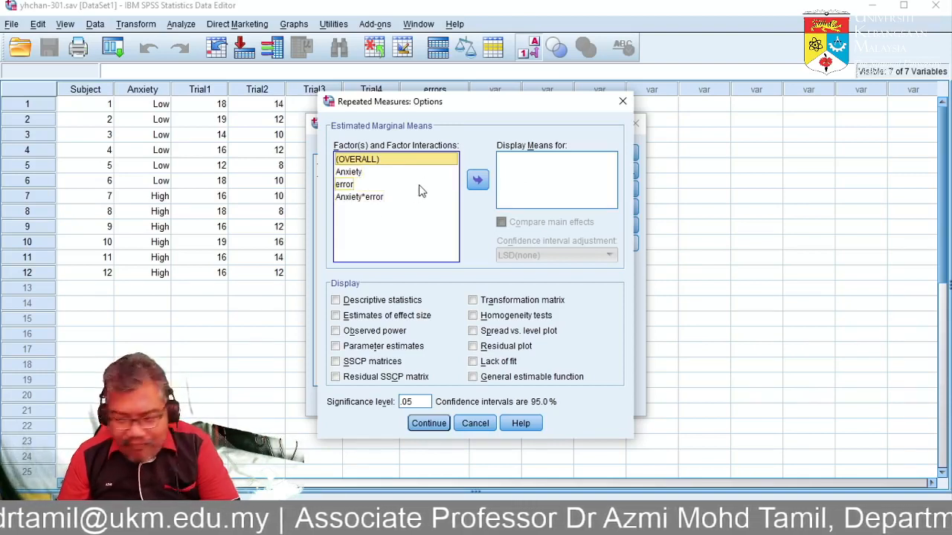
pyautogui.click(368, 173)
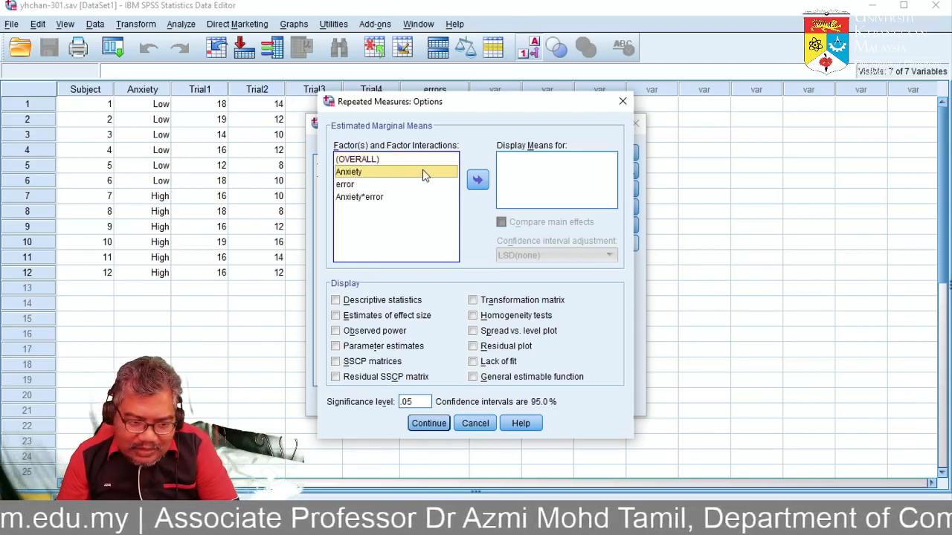
pyautogui.click(479, 181)
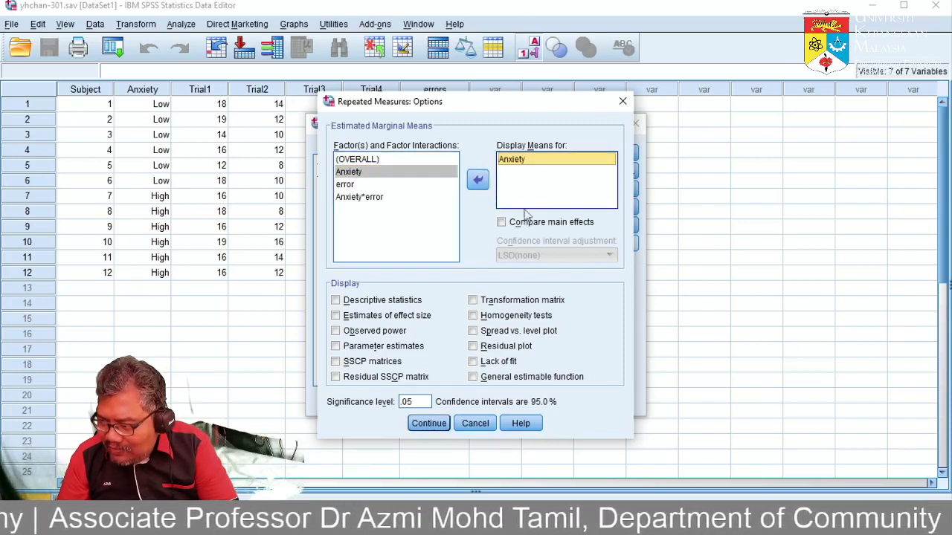
pyautogui.click(501, 222)
pyautogui.click(529, 253)
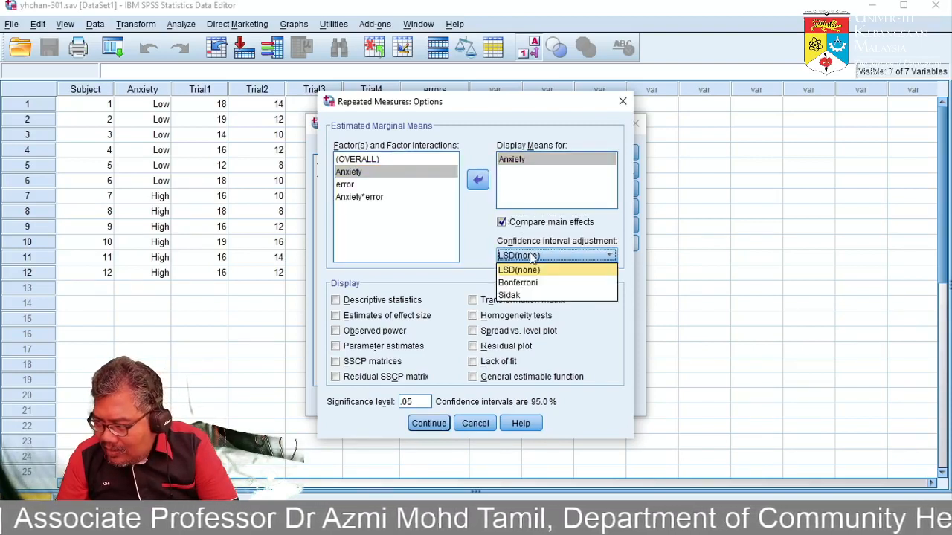
pyautogui.click(534, 284)
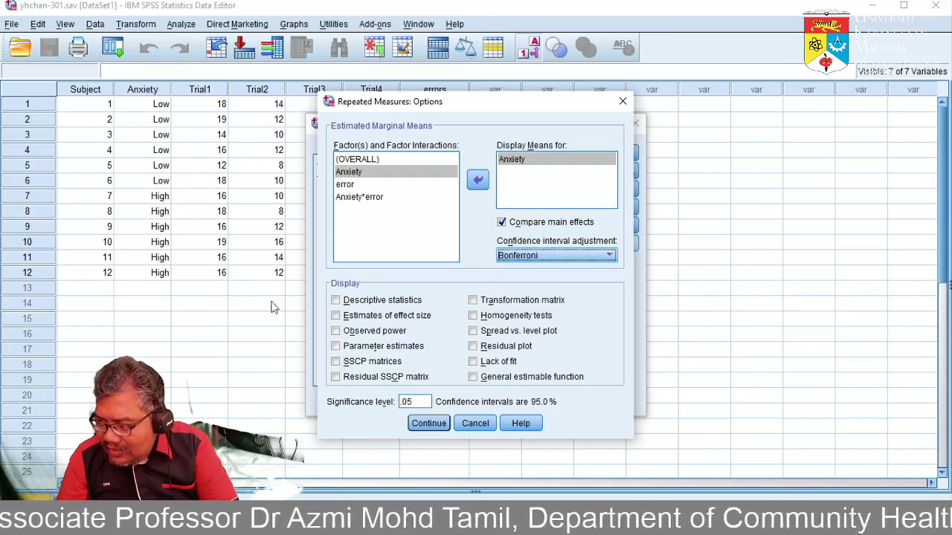
# Include descriptive statistics, estimates of effect size, observed power and homogeneity tests, and run the repeated measures analysis.
pyautogui.click(335, 301)
pyautogui.click(335, 316)
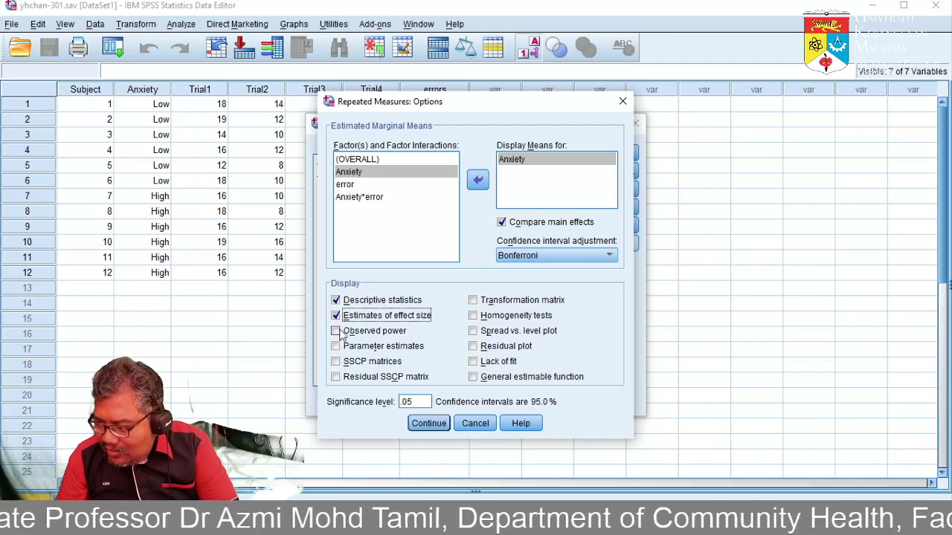
pyautogui.click(335, 331)
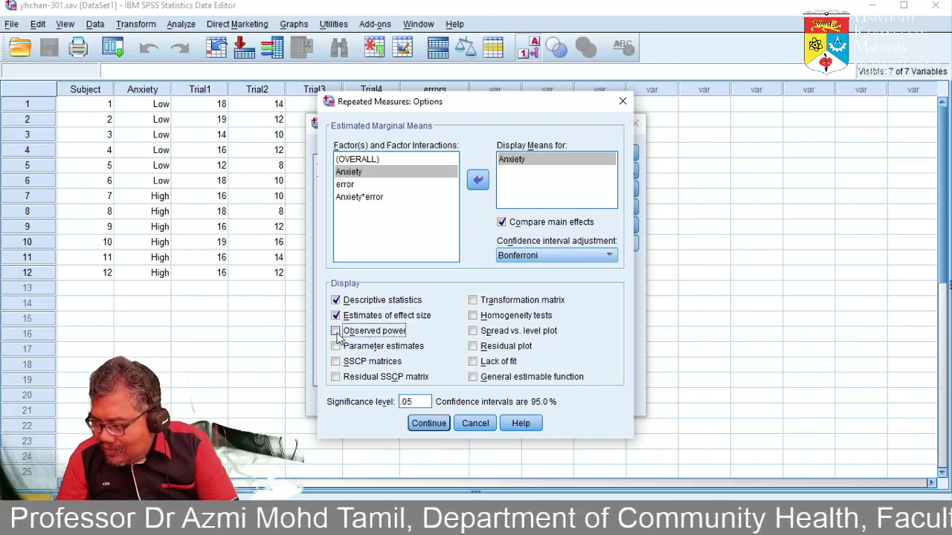
pyautogui.click(473, 316)
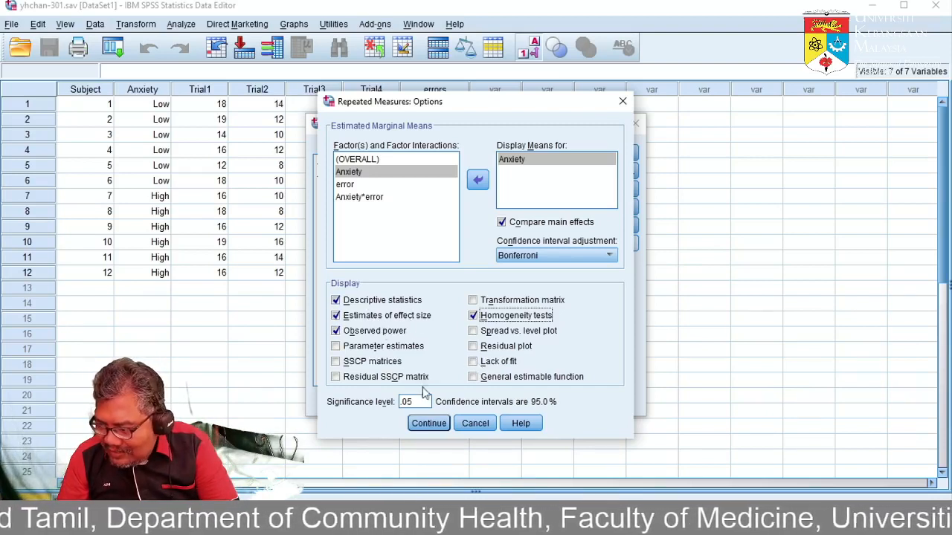
pyautogui.click(442, 430)
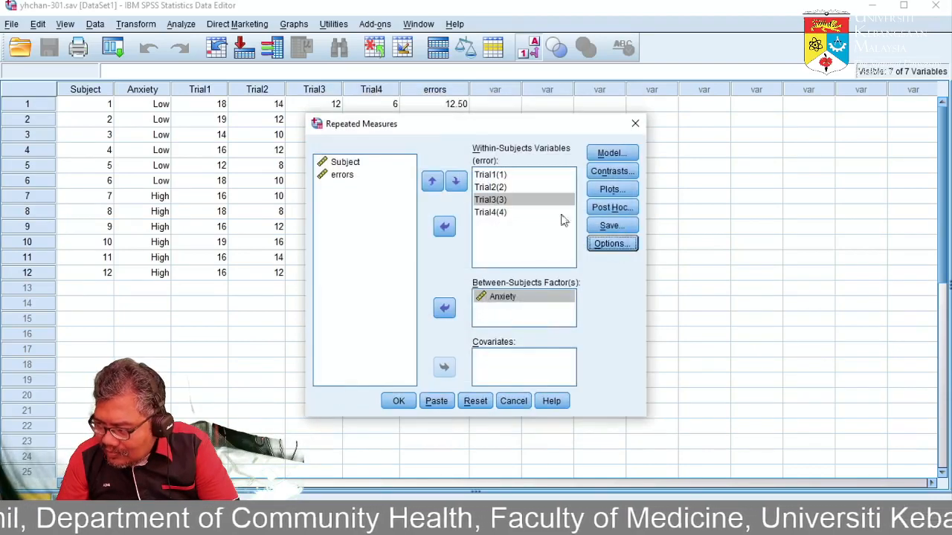
pyautogui.click(398, 402)
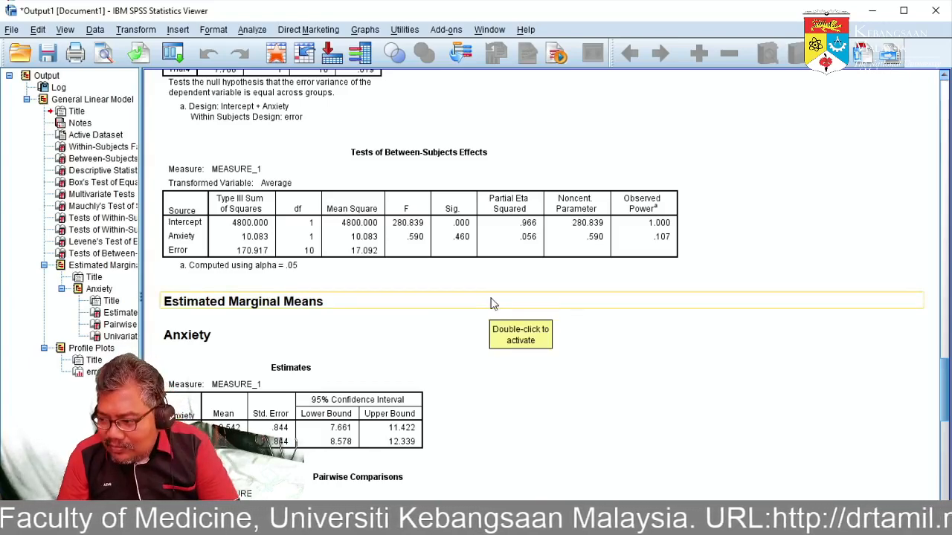
# Examine the output's factor tables, the descriptive statistics by trial and anxiety group, and the profile plot.
pyautogui.scroll(15, 491, 303)
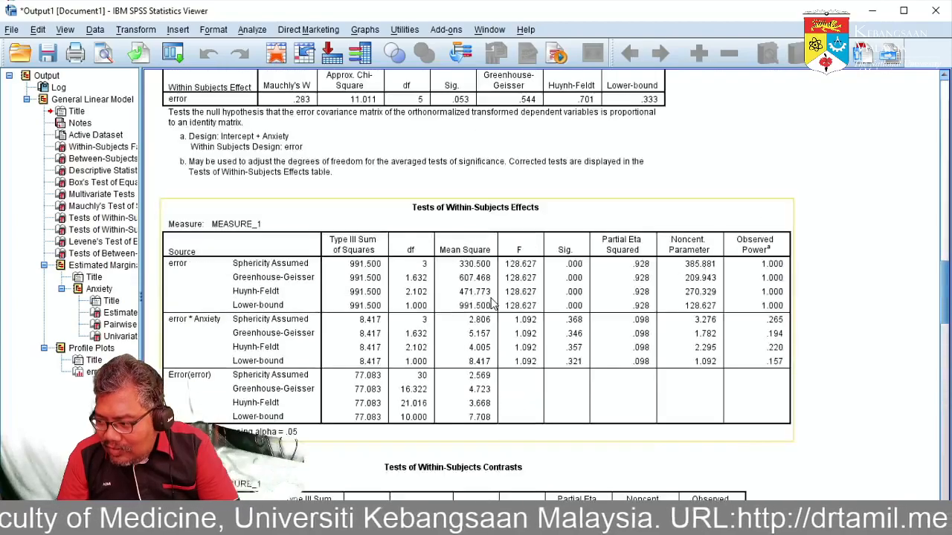
pyautogui.scroll(15, 491, 303)
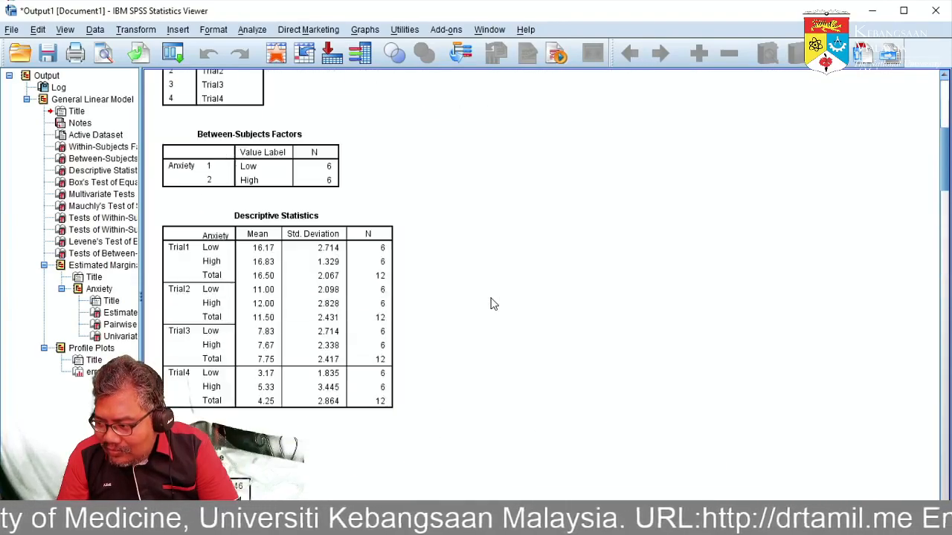
pyautogui.scroll(8, 491, 303)
pyautogui.scroll(-5, 491, 303)
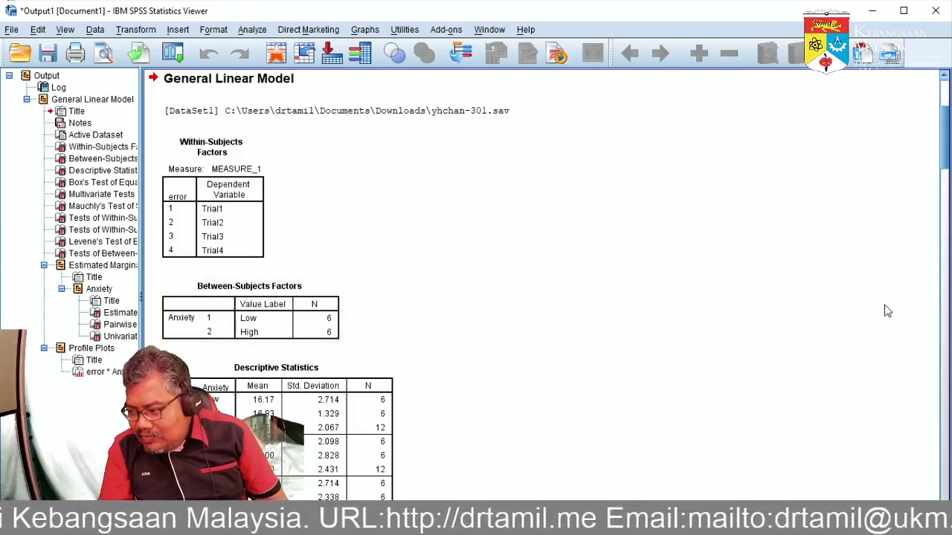
pyautogui.scroll(-5, 887, 311)
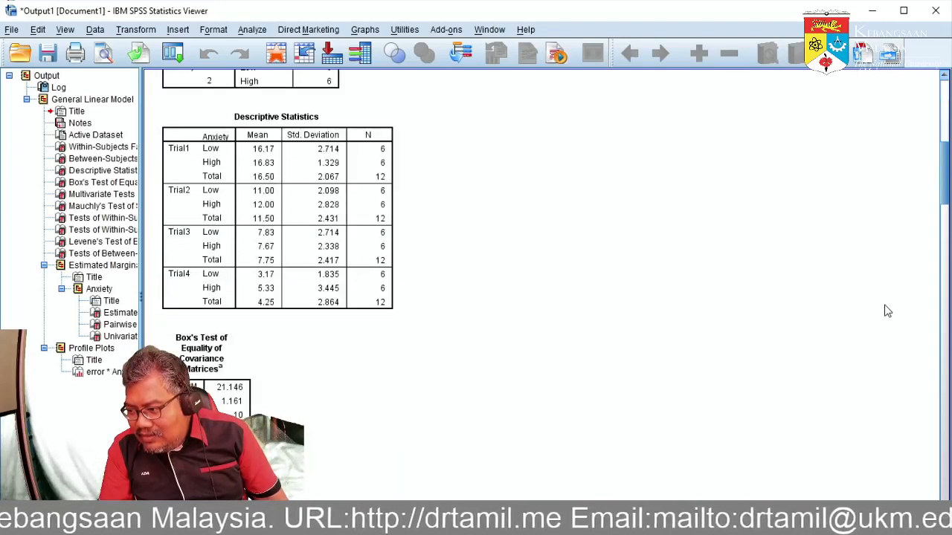
pyautogui.scroll(-1, 887, 311)
pyautogui.scroll(1, 887, 310)
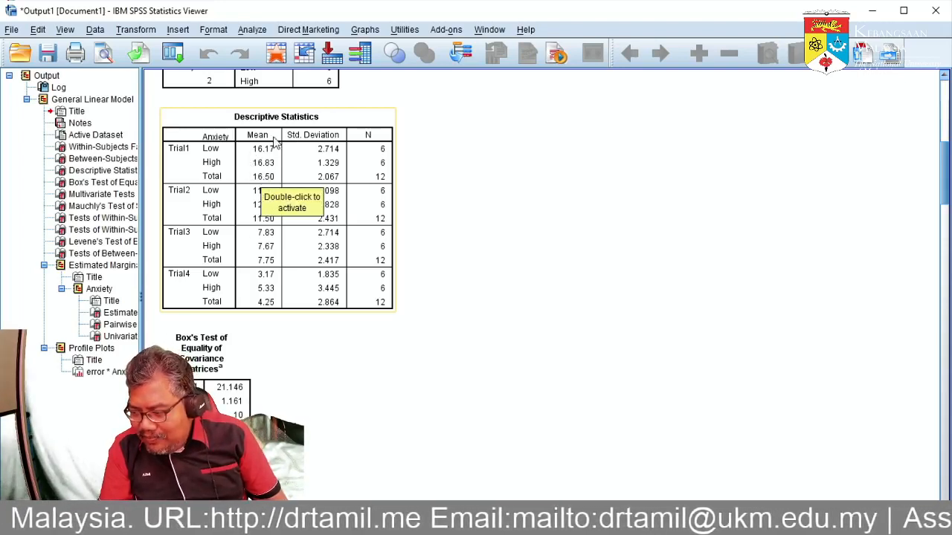
pyautogui.click(469, 209)
pyautogui.click(312, 165)
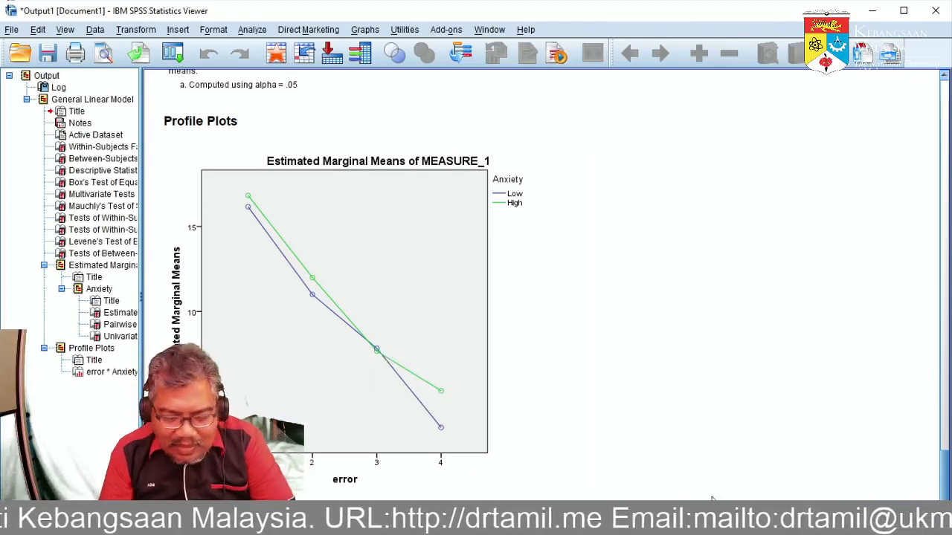
pyautogui.scroll(1, 808, 320)
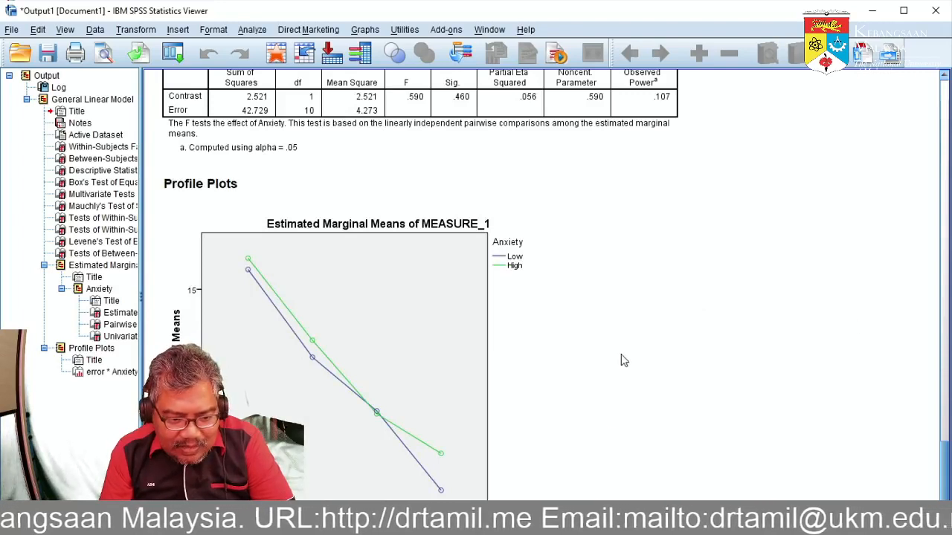
pyautogui.scroll(-1, 625, 359)
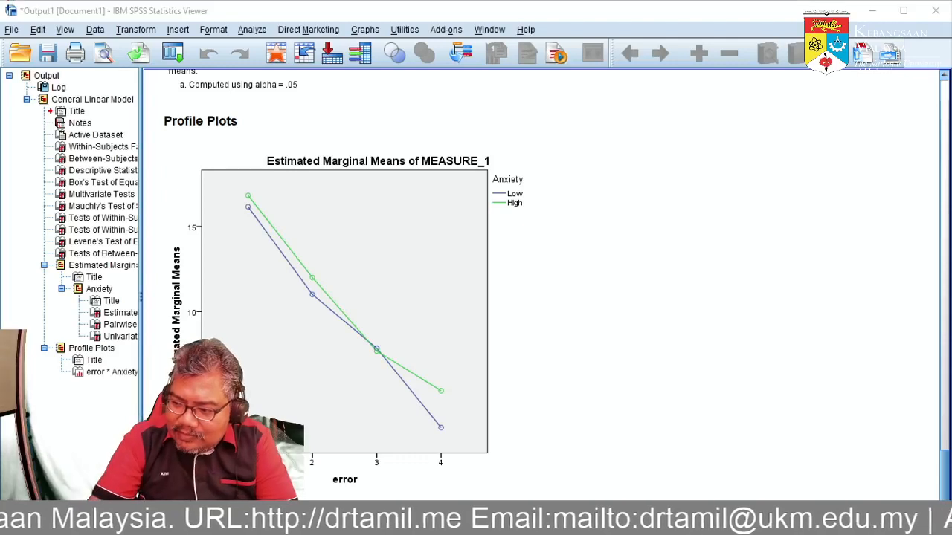
# Switch to the Repeated Measurement Analysis PDF and go back through the setup slides to the research questions.
pyautogui.hotkey('alt', 'Tab')
pyautogui.hotkey('alt', 'Tab')
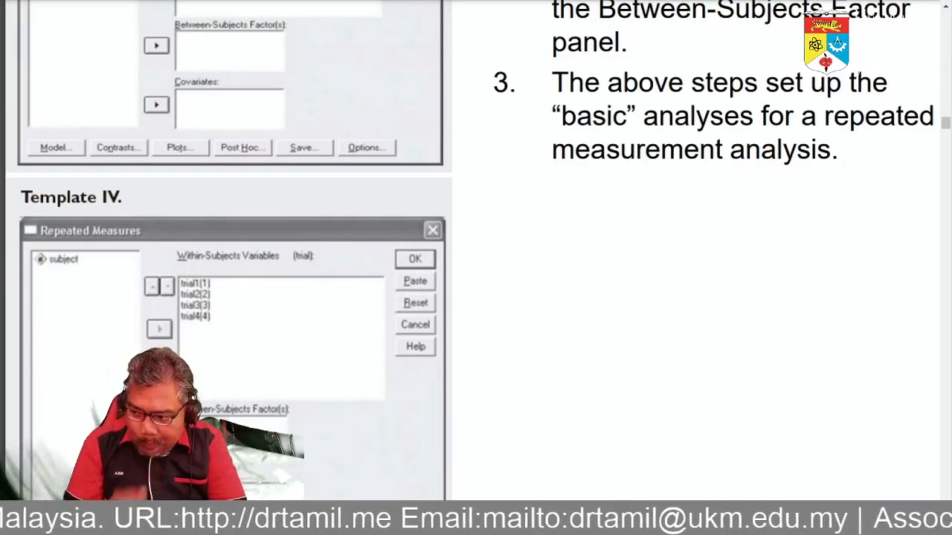
pyautogui.scroll(3, 729, 400)
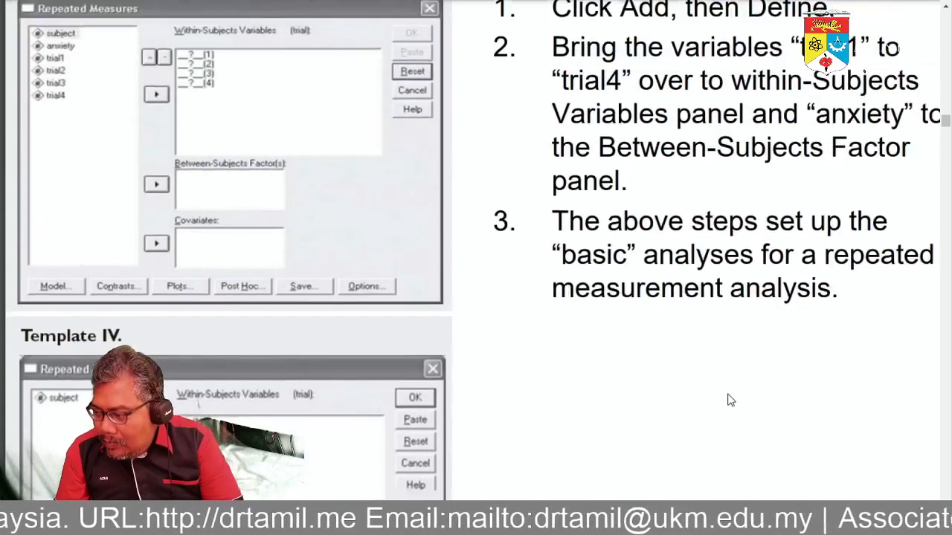
pyautogui.scroll(-5, 730, 400)
pyautogui.scroll(-4, 730, 400)
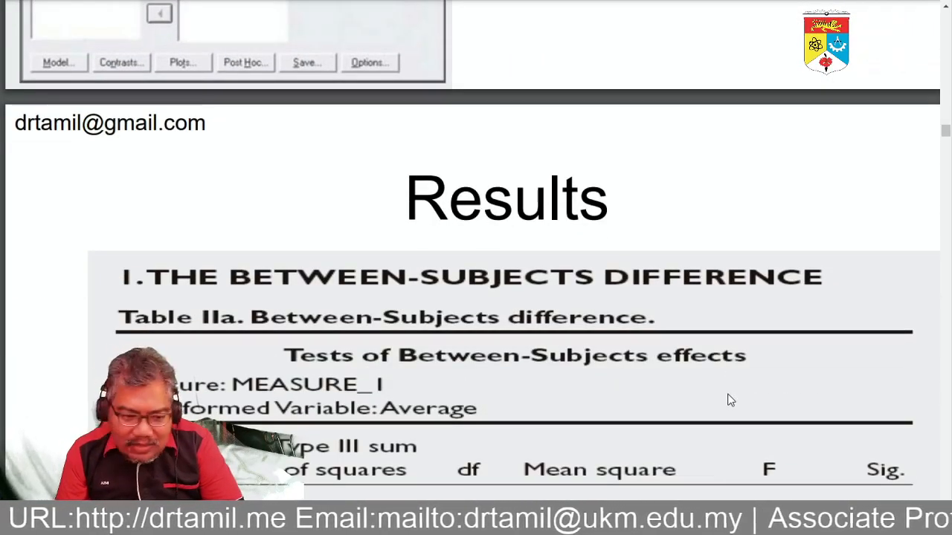
pyautogui.scroll(10, 729, 399)
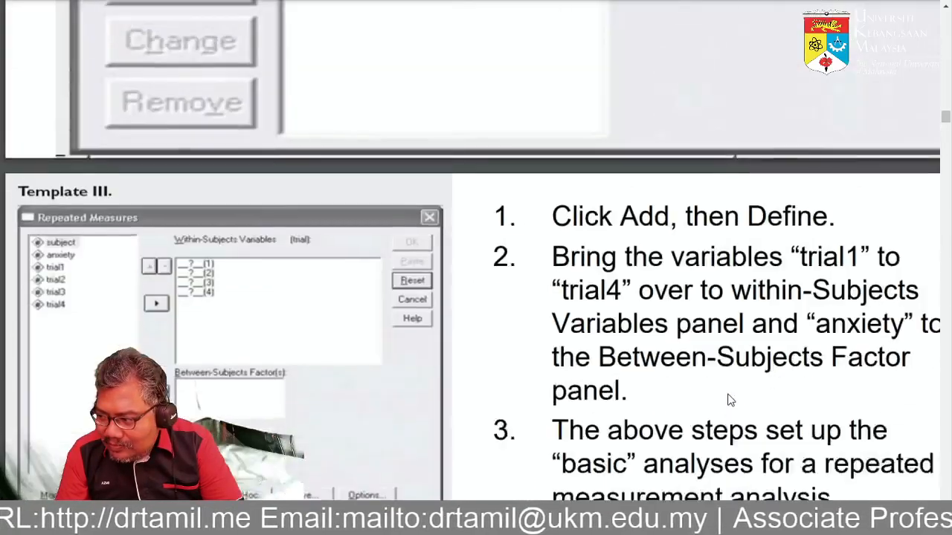
pyautogui.scroll(10, 729, 400)
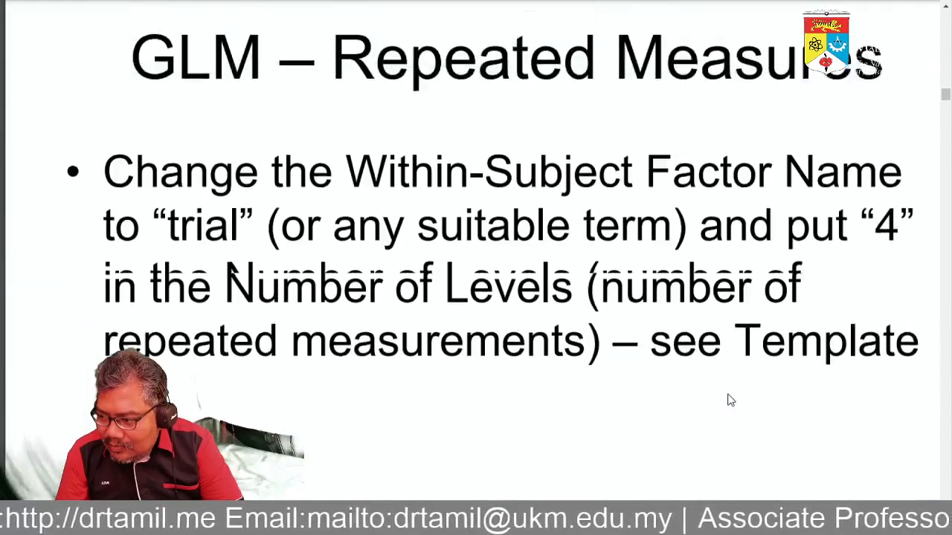
pyautogui.scroll(10, 728, 398)
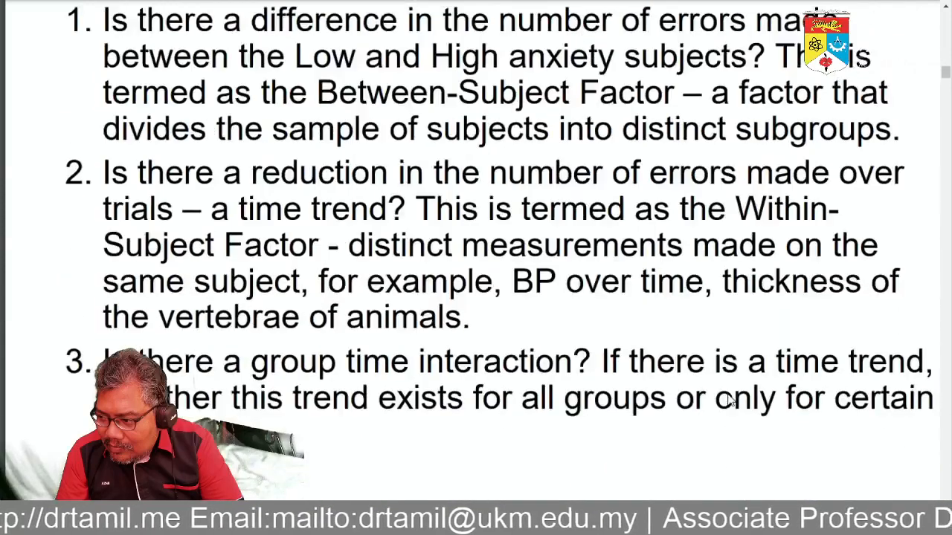